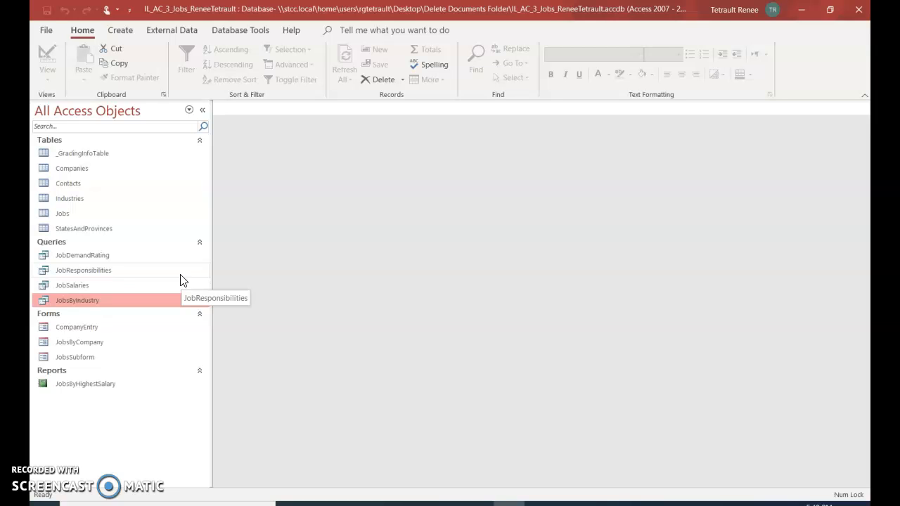
# Open the JobsByIndustry query and enter AL as the State for General Digital Inc in the first record.
pyautogui.doubleClick(81, 302)
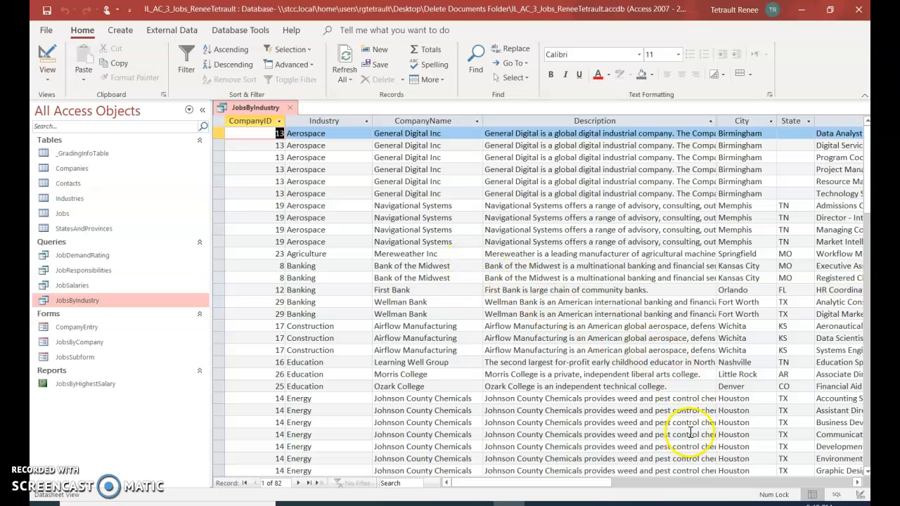
pyautogui.click(792, 136)
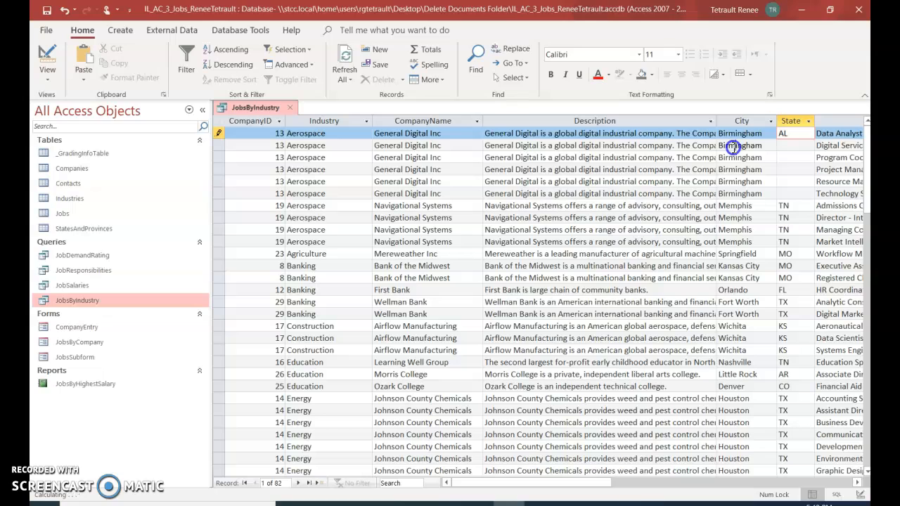
pyautogui.click(733, 146)
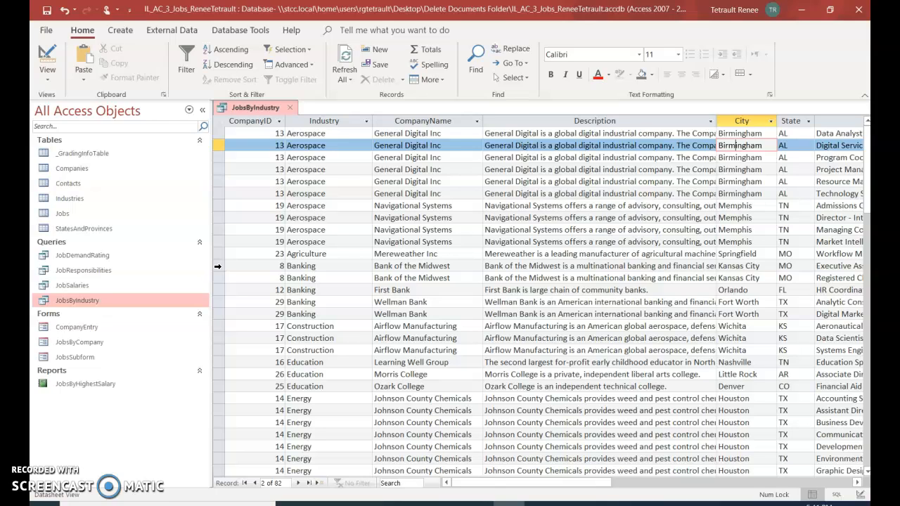
# Delete the first Bank of the Midwest record, in Kansas City, from the JobsByIndustry datasheet.
pyautogui.click(217, 265)
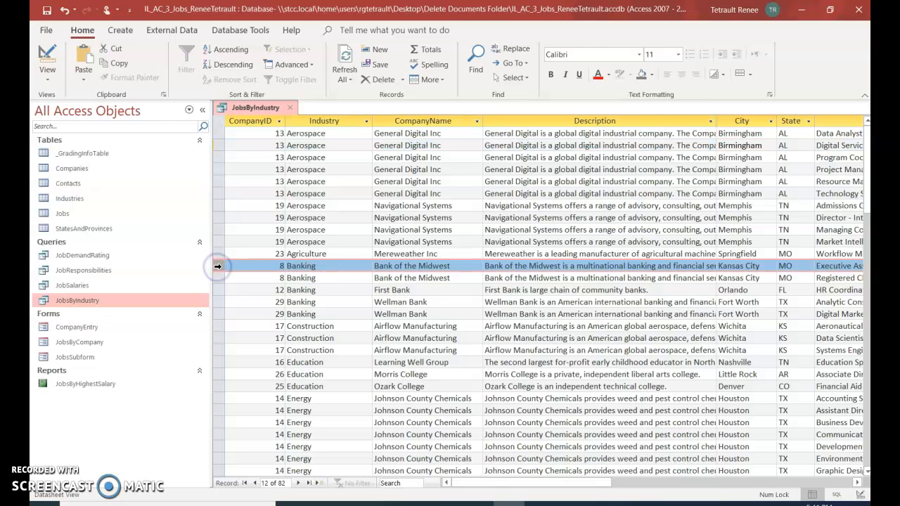
pyautogui.click(385, 79)
pyautogui.click(434, 301)
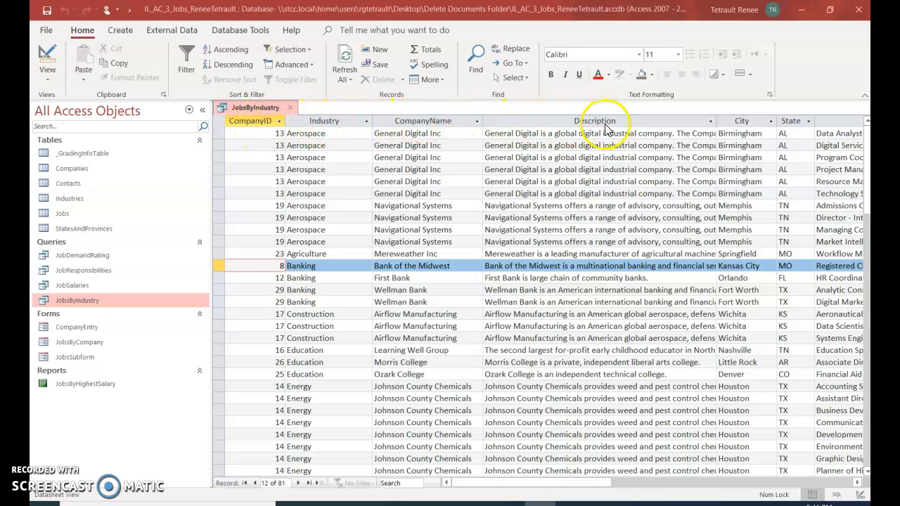
# Freeze the CompanyName field in the JobsByIndustry datasheet.
pyautogui.click(388, 158)
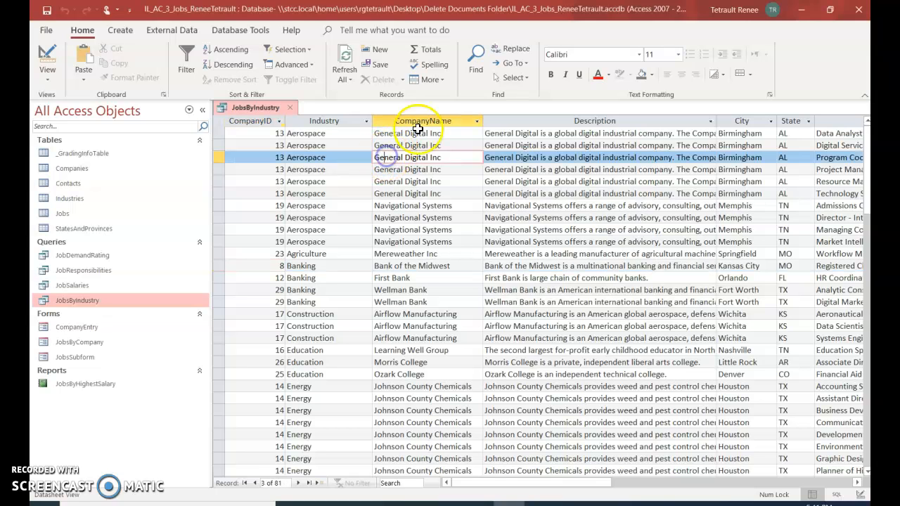
pyautogui.rightClick(419, 121)
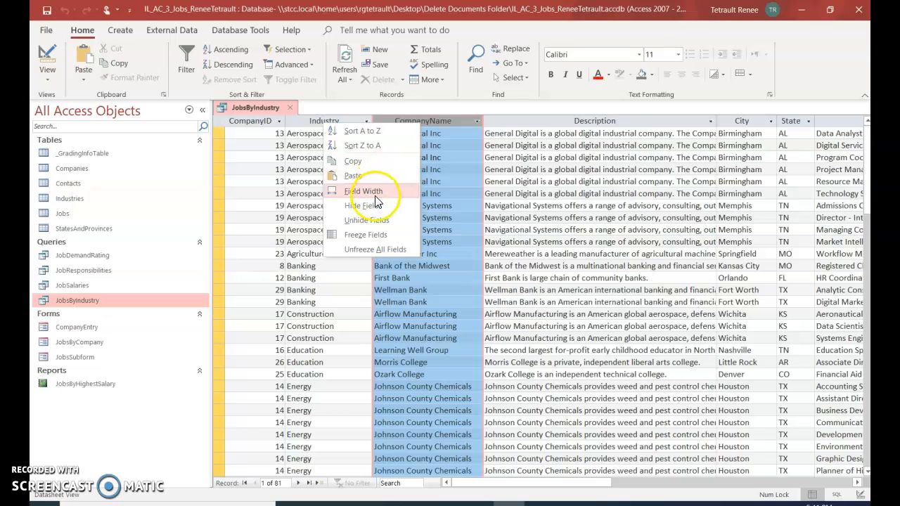
pyautogui.click(374, 236)
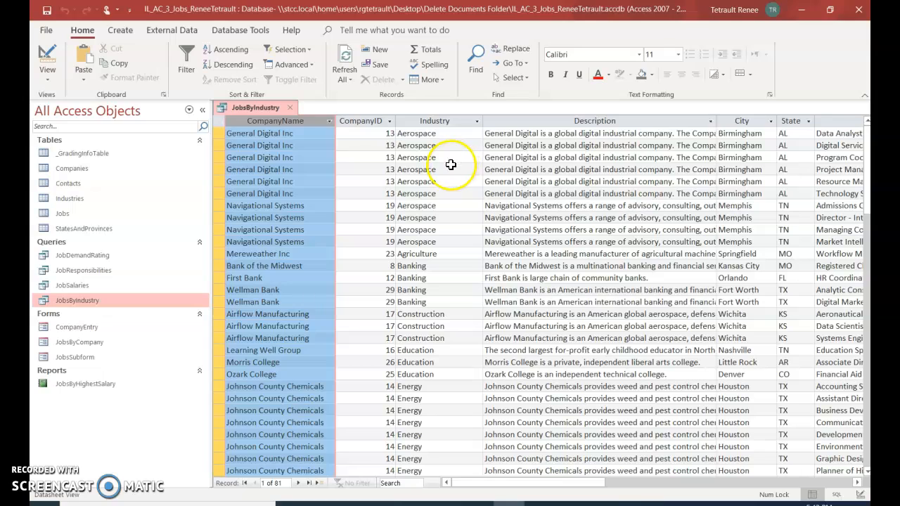
# Enter 15 in the Applicants field of the General Digital Inc Data Analyst record.
pyautogui.press('Tab')
pyautogui.press('Tab')
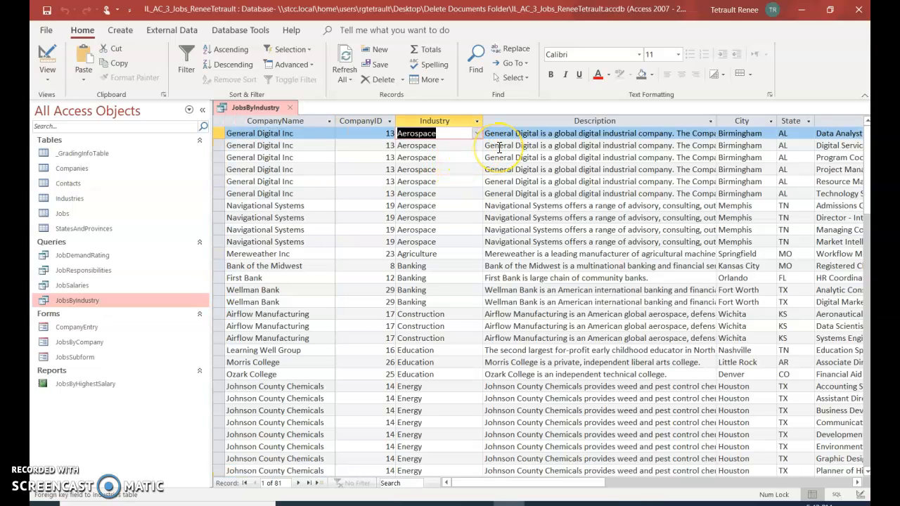
pyautogui.press('Tab')
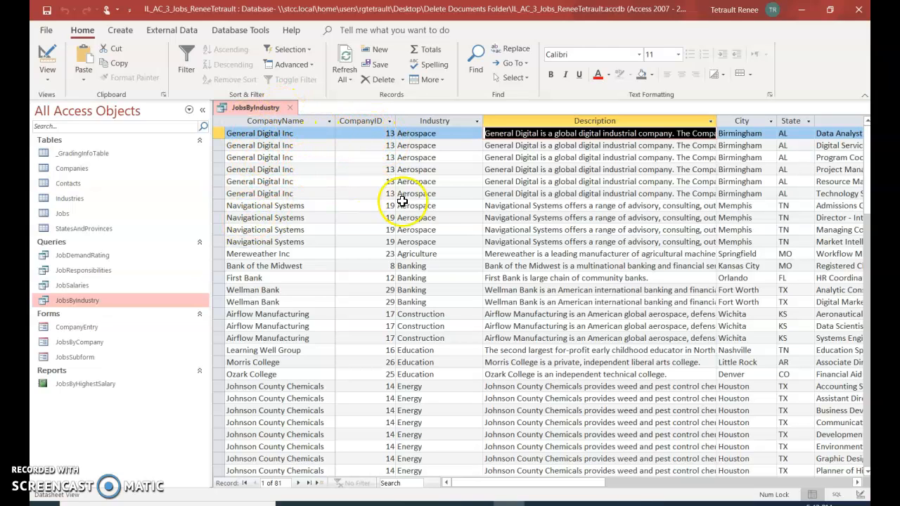
pyautogui.press('Tab')
pyautogui.press('Tab')
pyautogui.press('Tab')
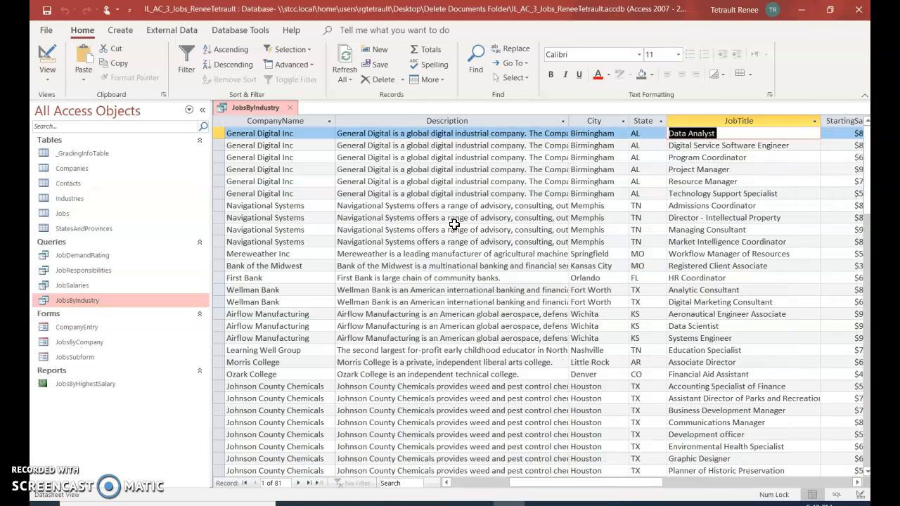
pyautogui.press('Tab')
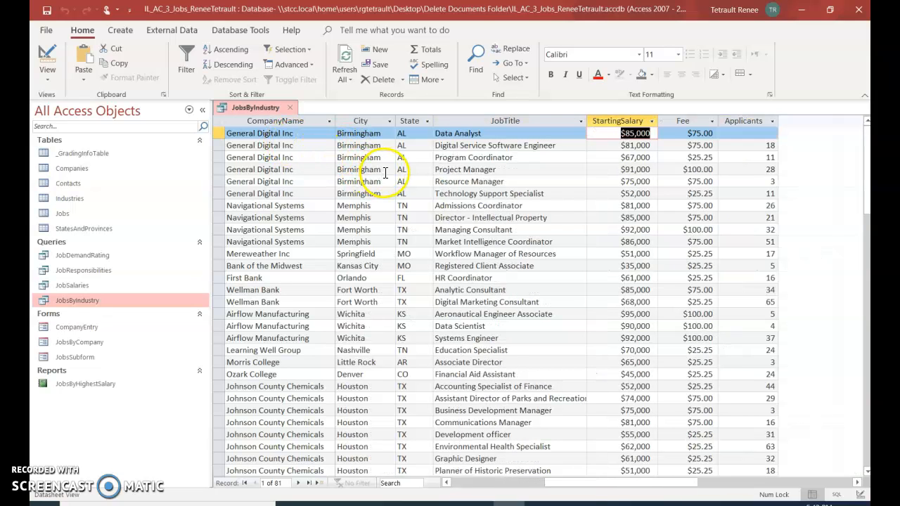
pyautogui.press('Tab')
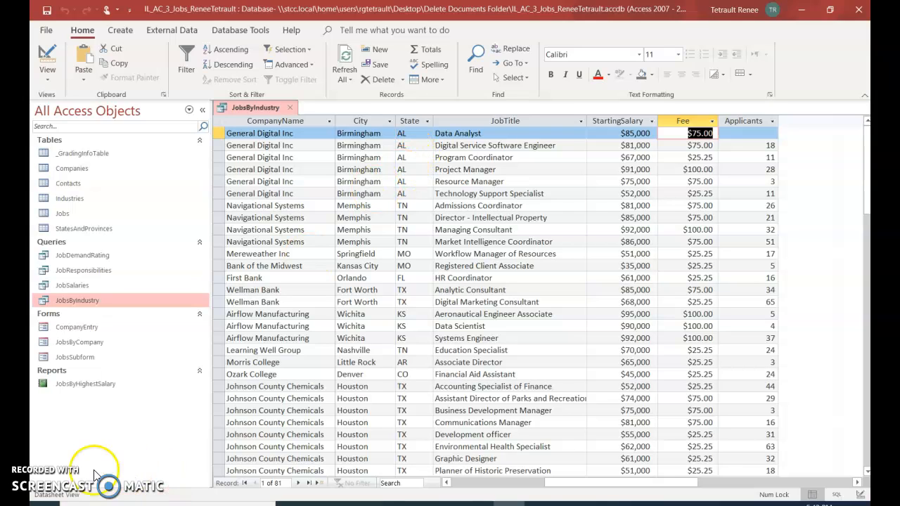
pyautogui.click(53, 482)
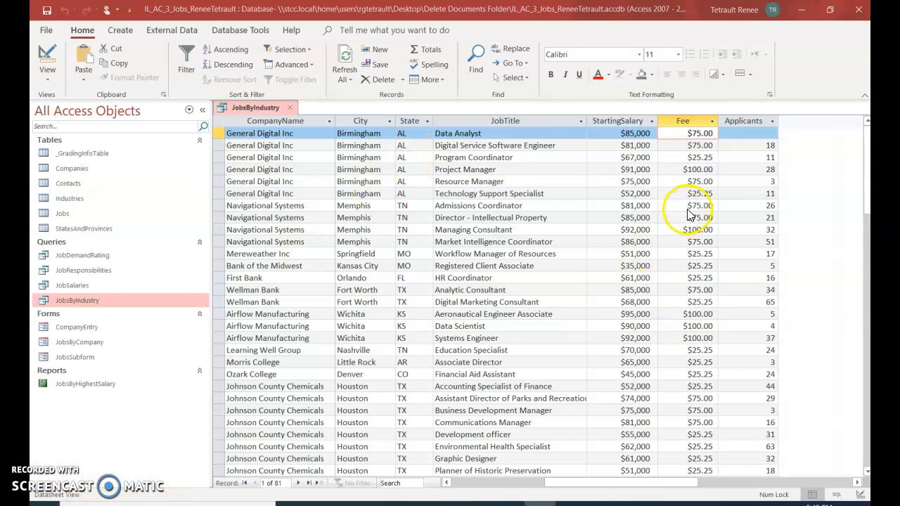
pyautogui.press('Tab')
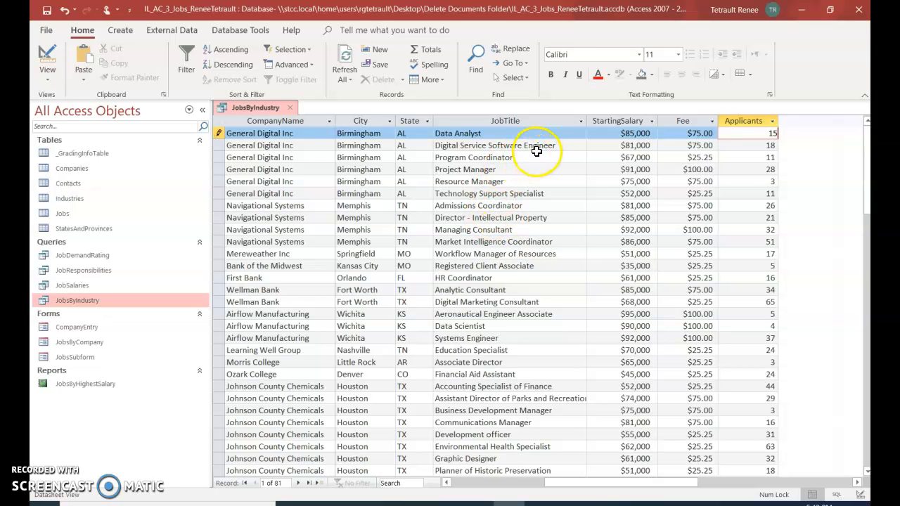
pyautogui.press('Tab')
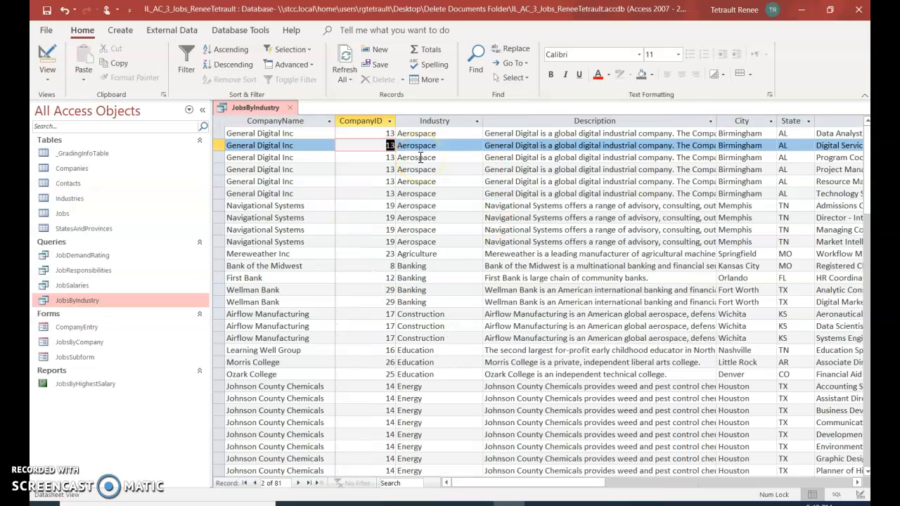
# Hide the Description field in the JobsByIndustry datasheet.
pyautogui.press('Tab')
pyautogui.press('Tab')
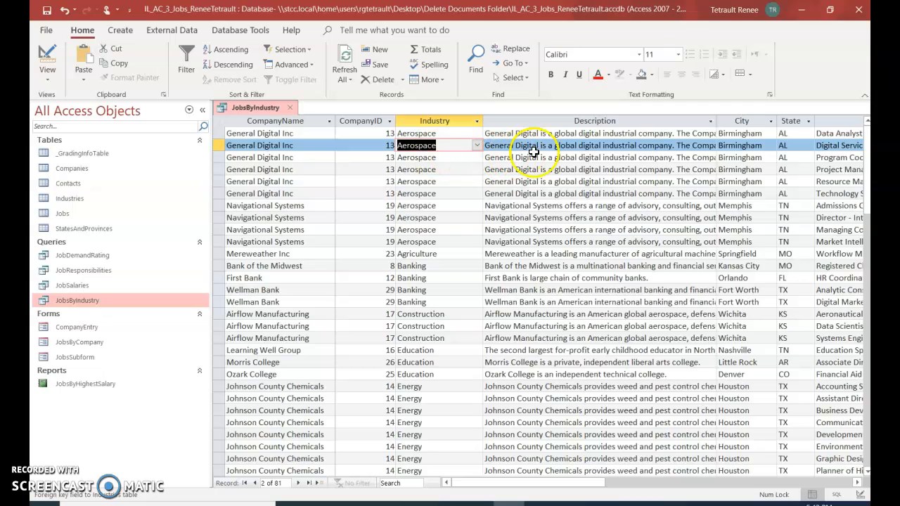
pyautogui.press('Tab')
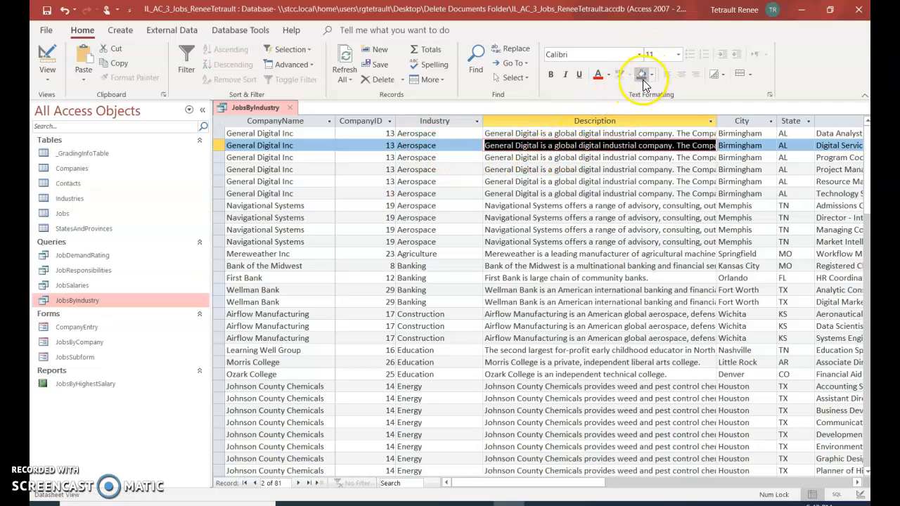
pyautogui.click(585, 125)
pyautogui.rightClick(584, 124)
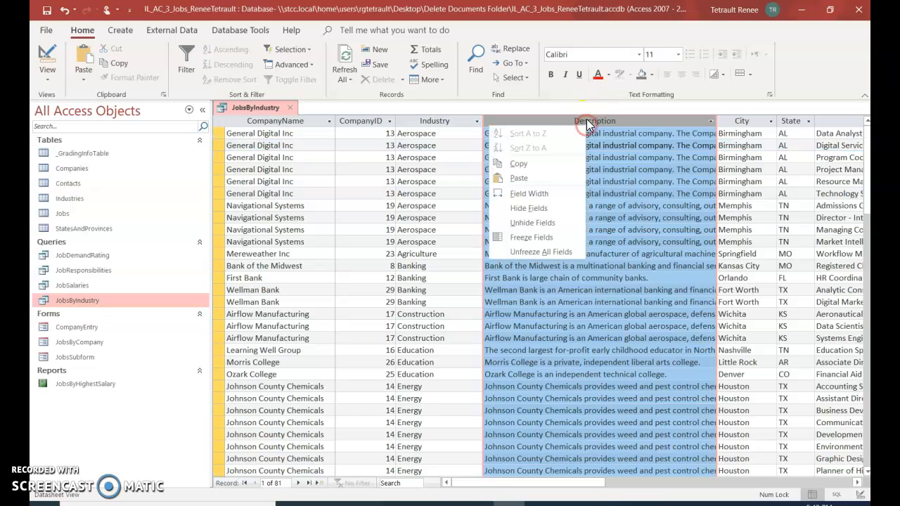
pyautogui.click(531, 210)
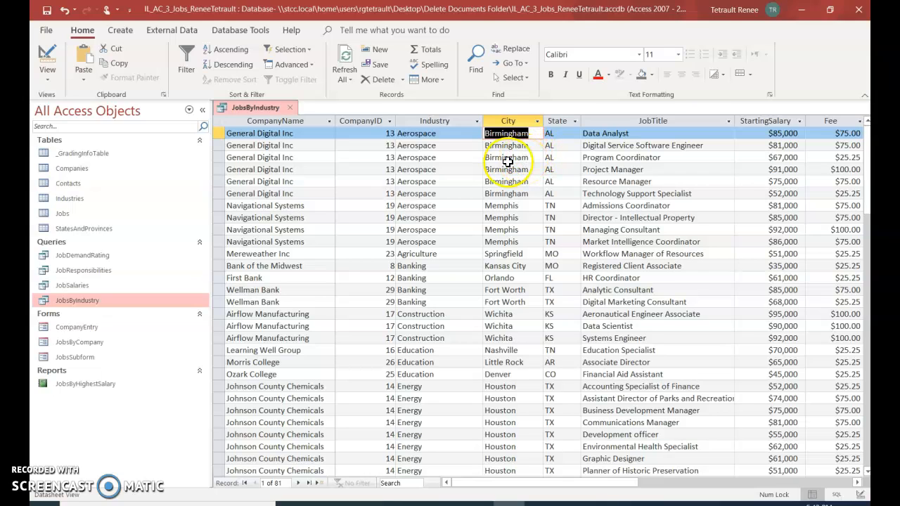
# Save the JobsByIndustry query and close it.
pyautogui.rightClick(256, 106)
pyautogui.click(285, 113)
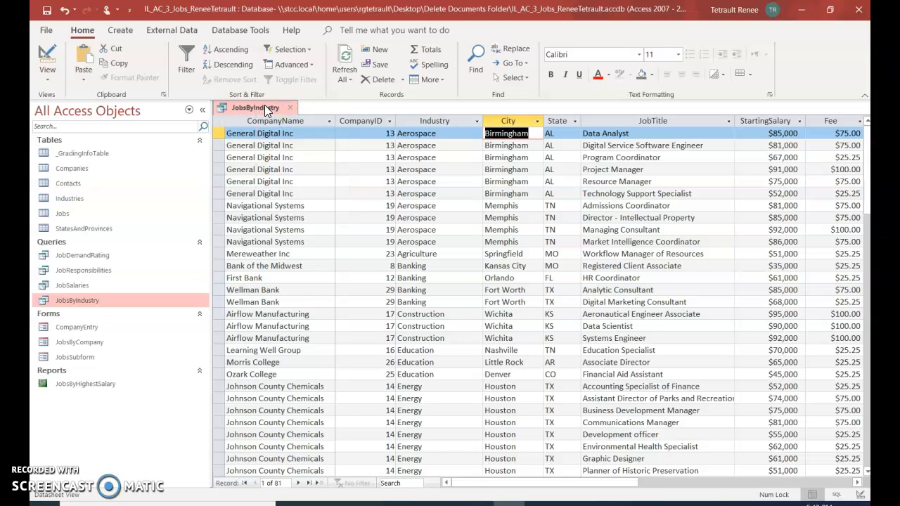
pyautogui.rightClick(264, 107)
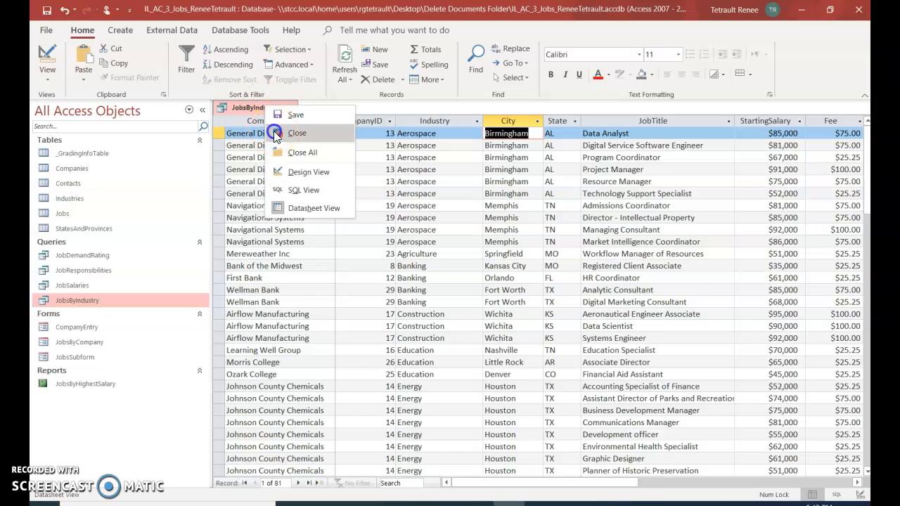
pyautogui.click(274, 133)
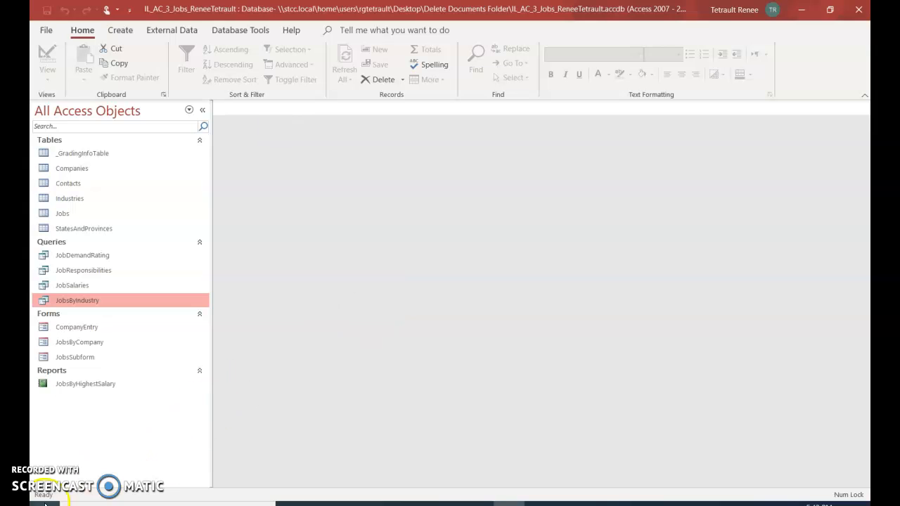
# Open the JobSalaries query in Design View and add the StartingSalary field from the Jobs table to the query grid.
pyautogui.doubleClick(77, 287)
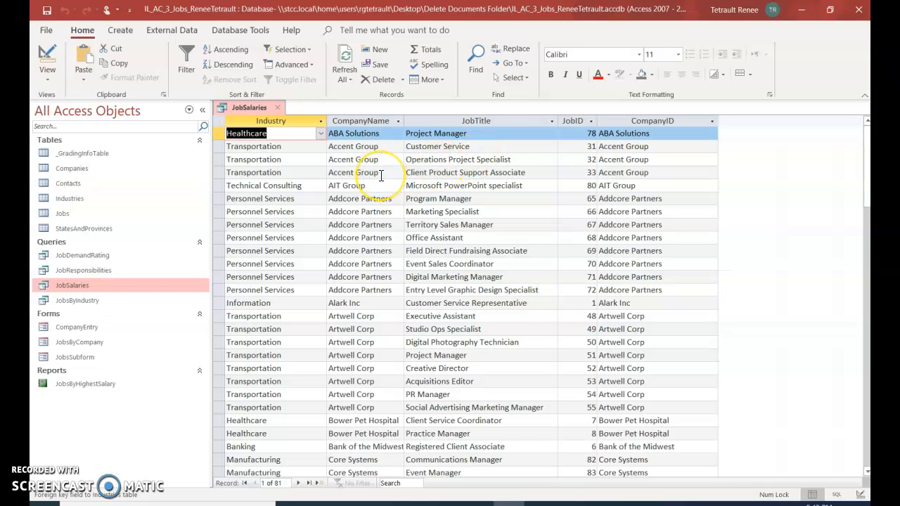
pyautogui.click(47, 60)
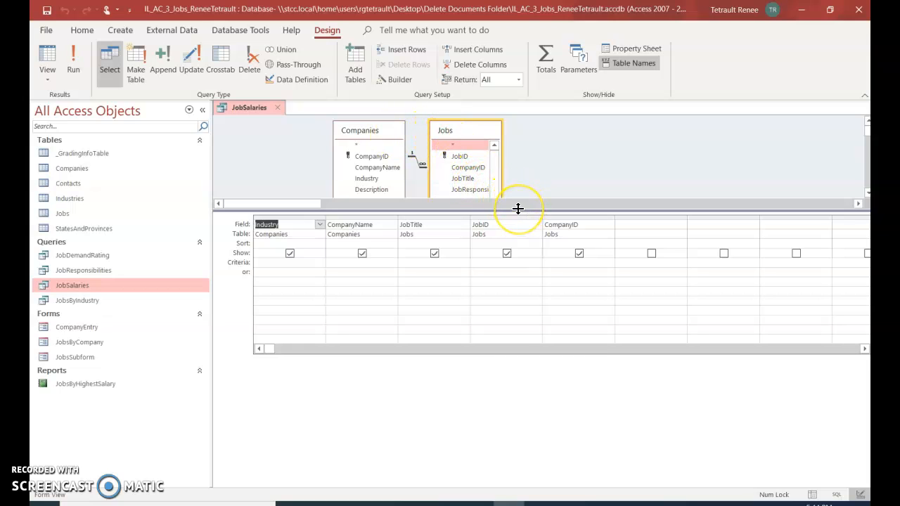
pyautogui.moveTo(518, 209); pyautogui.dragTo(516, 249)
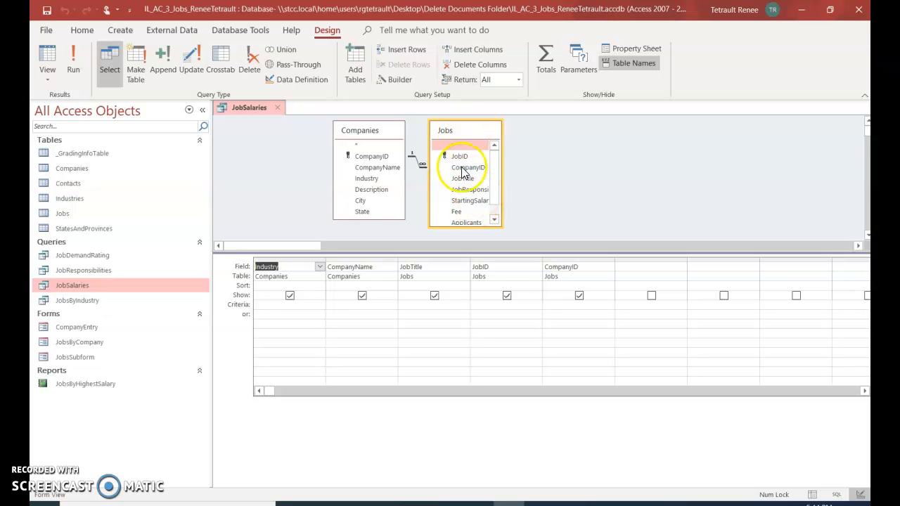
pyautogui.doubleClick(468, 201)
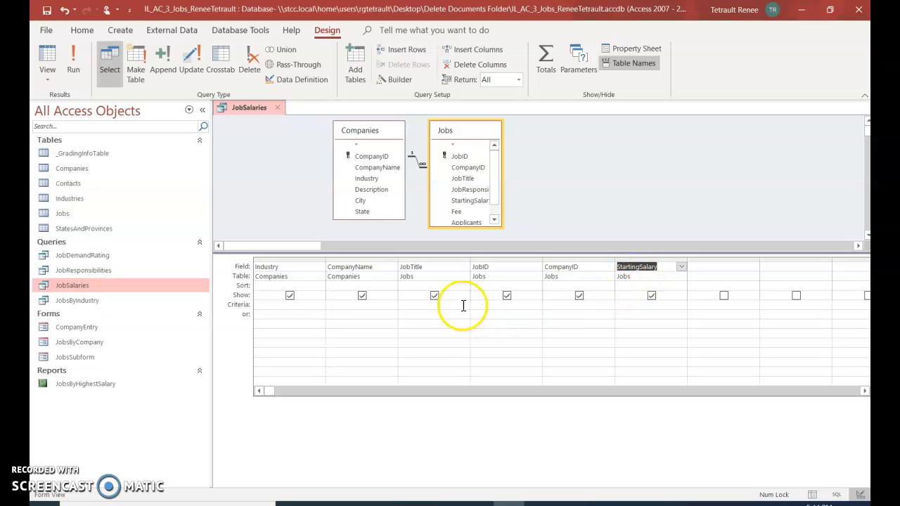
# Delete the CompanyID column from the JobSalaries query grid.
pyautogui.click(584, 268)
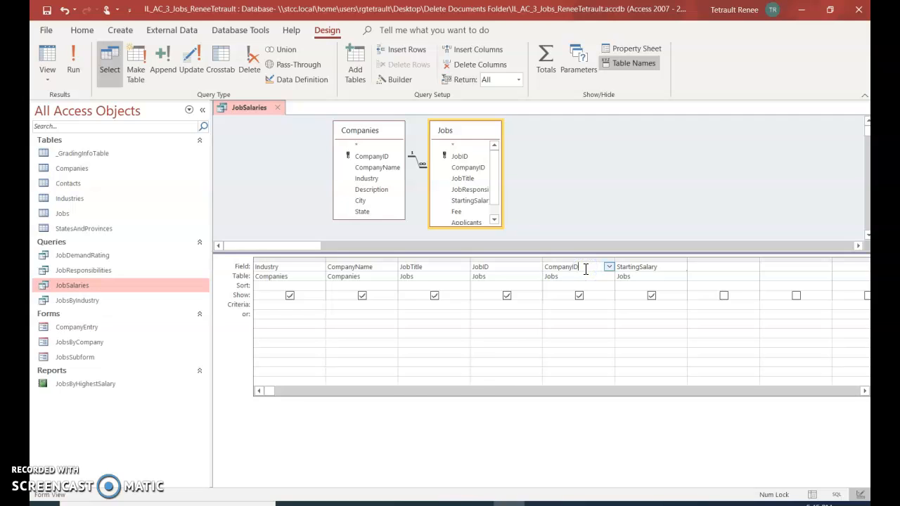
pyautogui.click(581, 285)
pyautogui.click(471, 67)
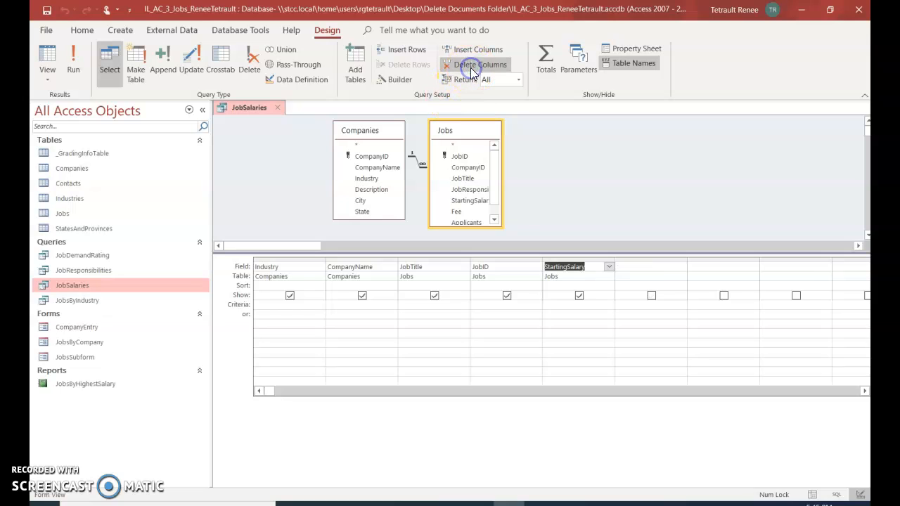
pyautogui.click(604, 307)
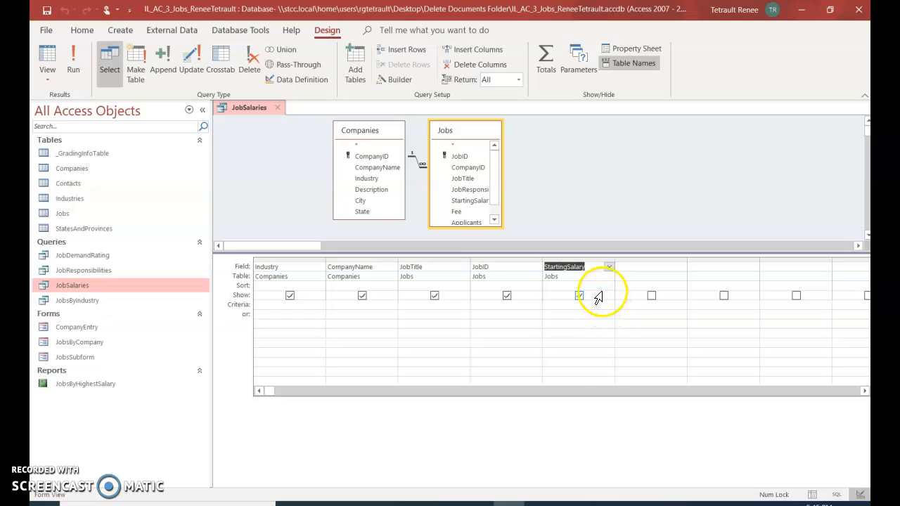
# Move the CompanyName column before Industry so it is the first field in the JobSalaries query grid.
pyautogui.click(365, 268)
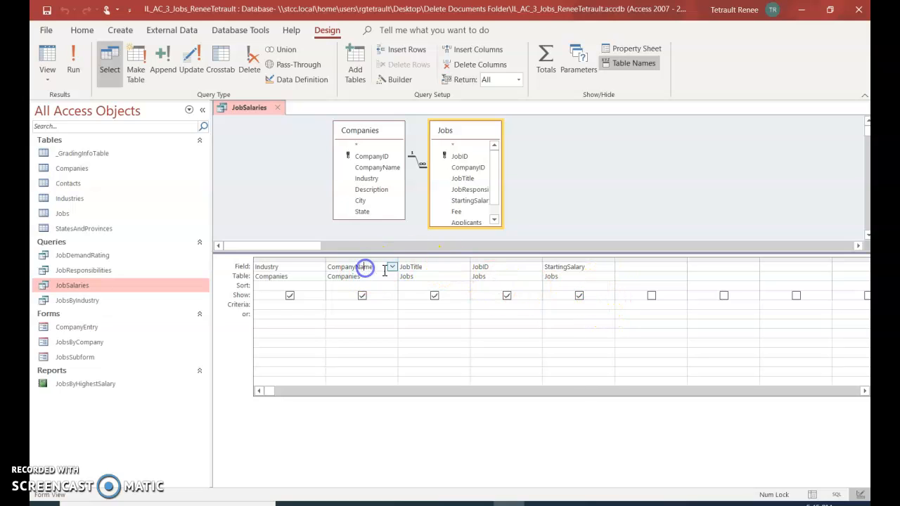
pyautogui.click(347, 261)
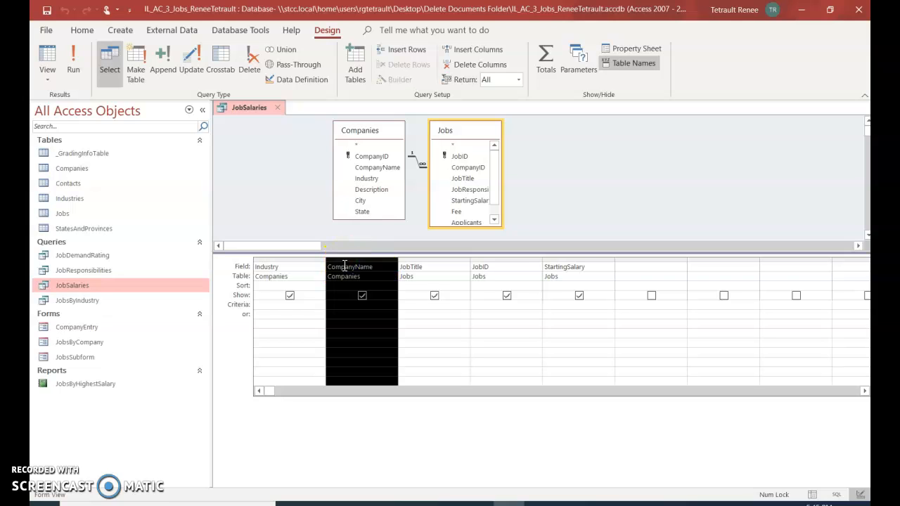
pyautogui.click(317, 271)
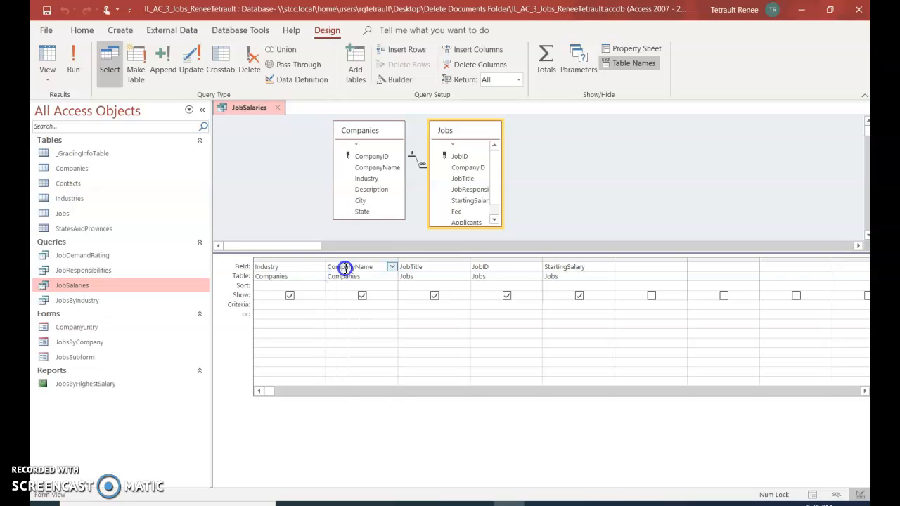
pyautogui.click(346, 260)
pyautogui.moveTo(348, 263); pyautogui.dragTo(305, 266)
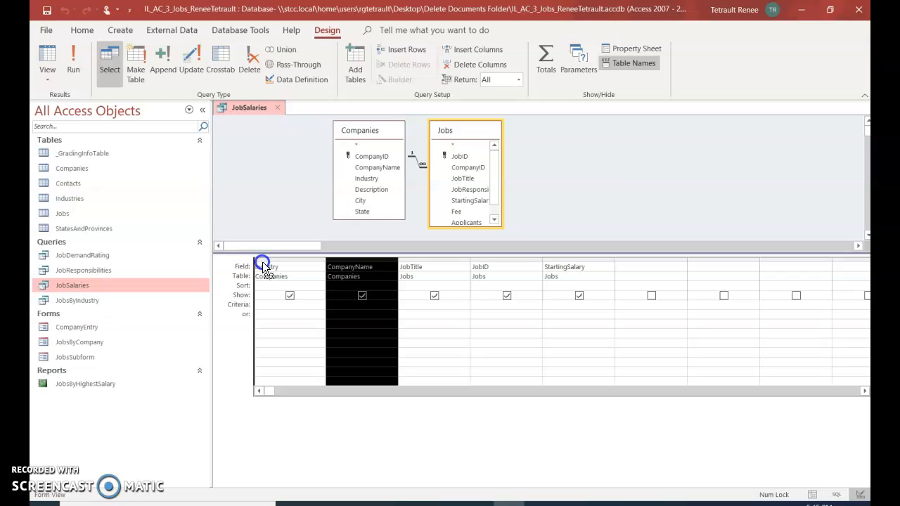
pyautogui.moveTo(263, 267); pyautogui.dragTo(262, 264)
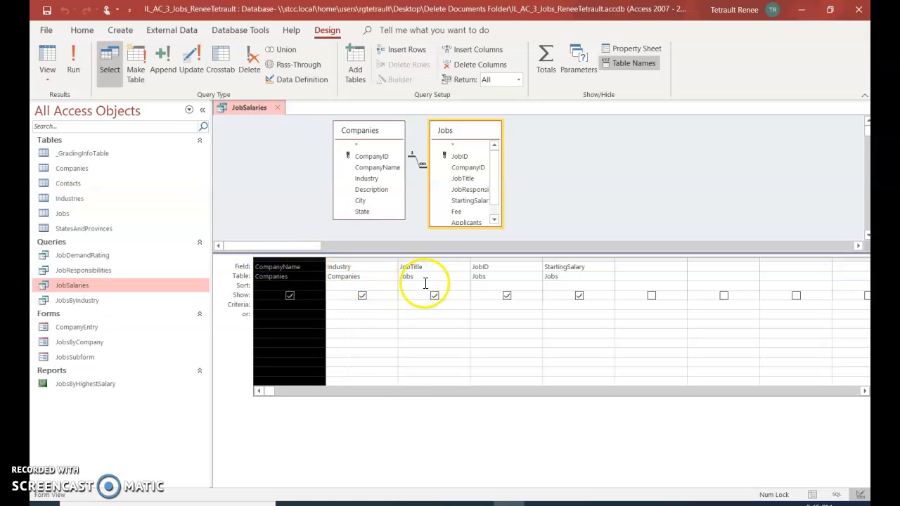
# Display the JobSalaries query in Datasheet View, then close it and save its design changes.
pyautogui.click(321, 269)
pyautogui.click(365, 313)
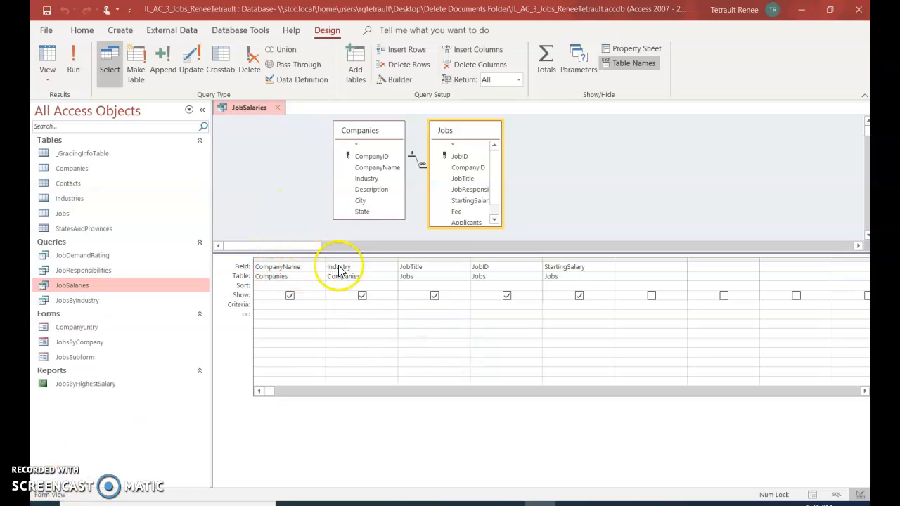
pyautogui.click(50, 56)
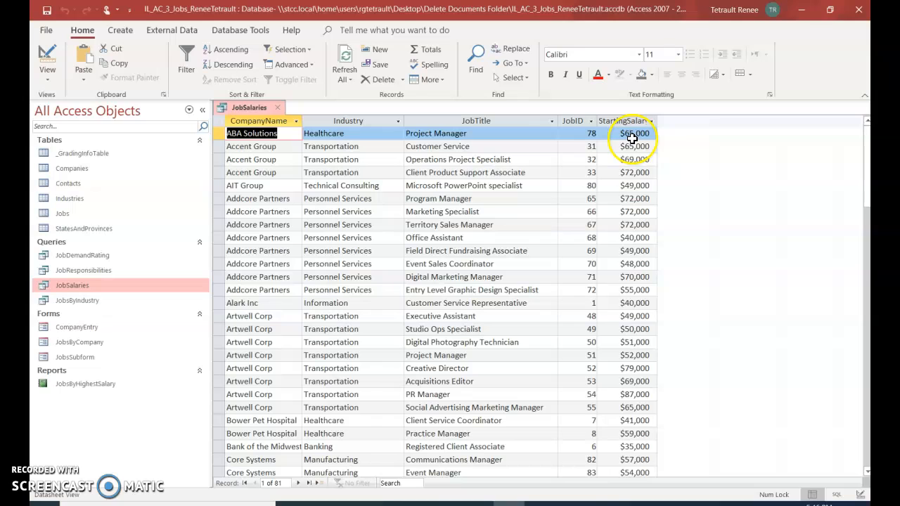
pyautogui.rightClick(243, 111)
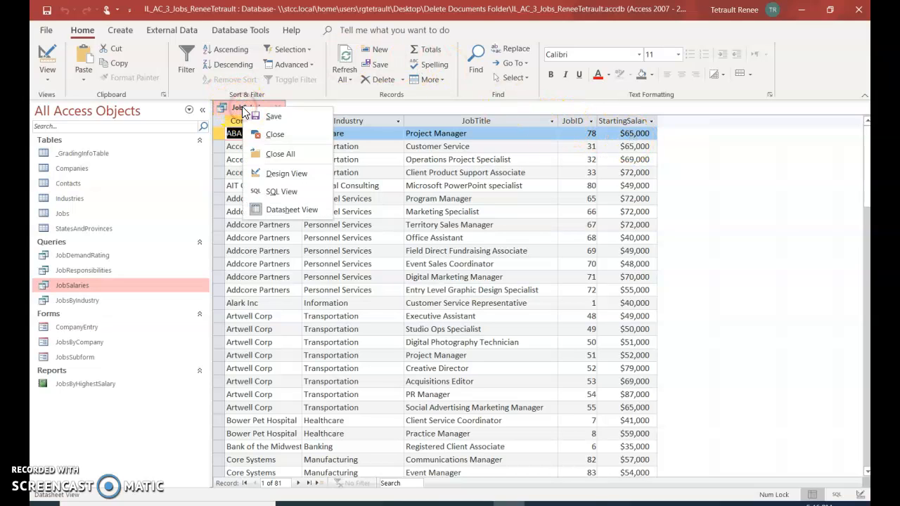
pyautogui.click(273, 134)
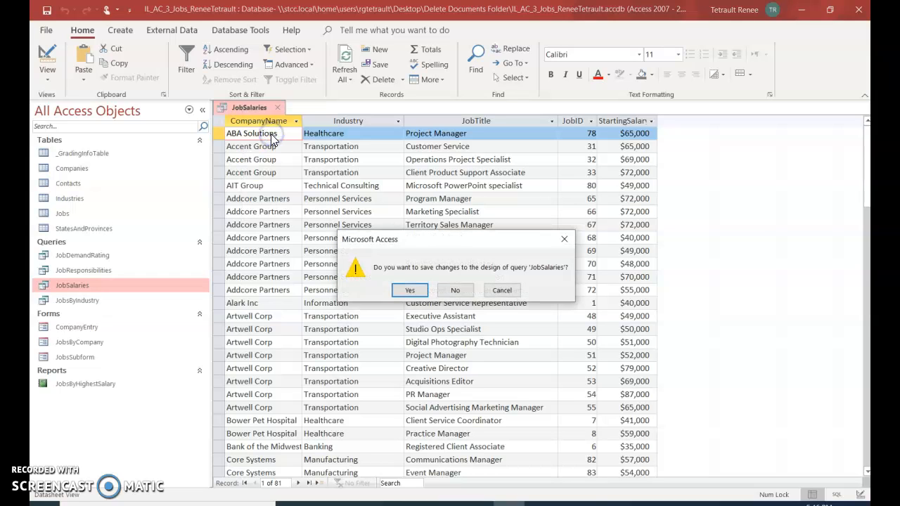
pyautogui.click(416, 295)
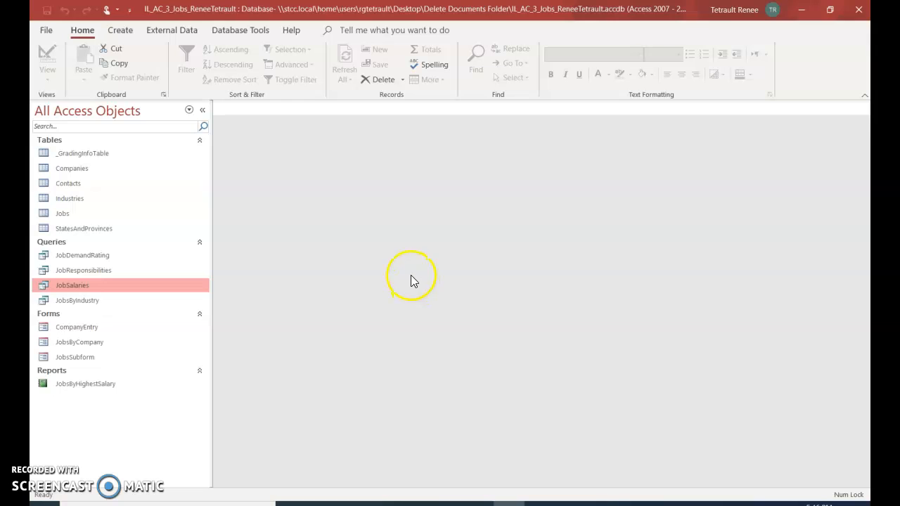
# Create a new query in Design View and add the Jobs table, enlarging its field list to show every field.
pyautogui.click(129, 34)
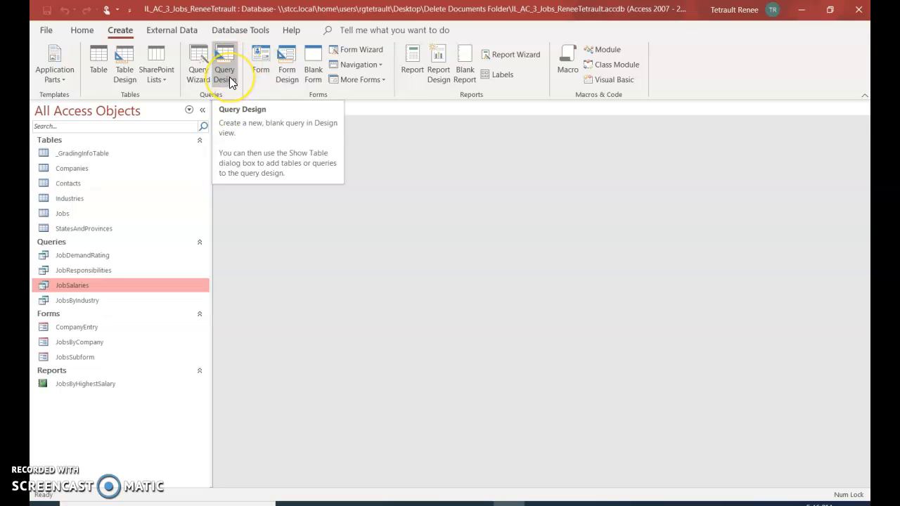
pyautogui.click(227, 75)
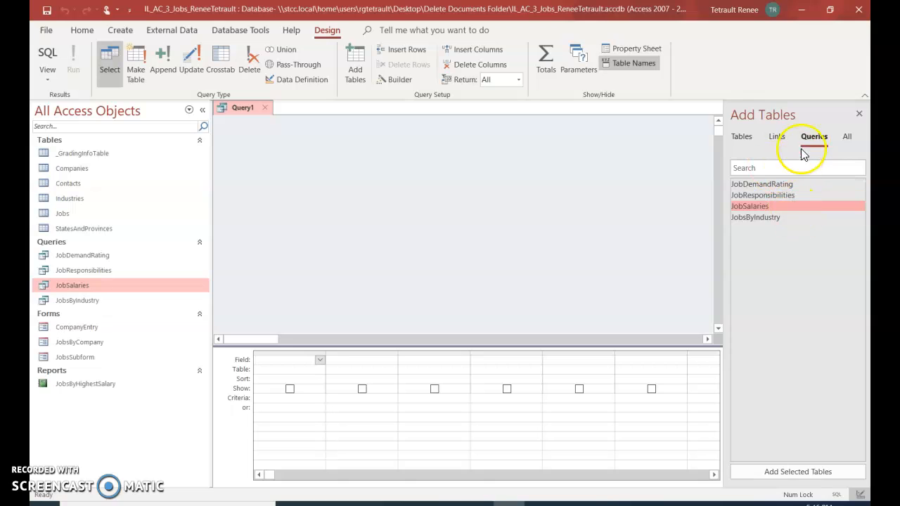
pyautogui.click(743, 137)
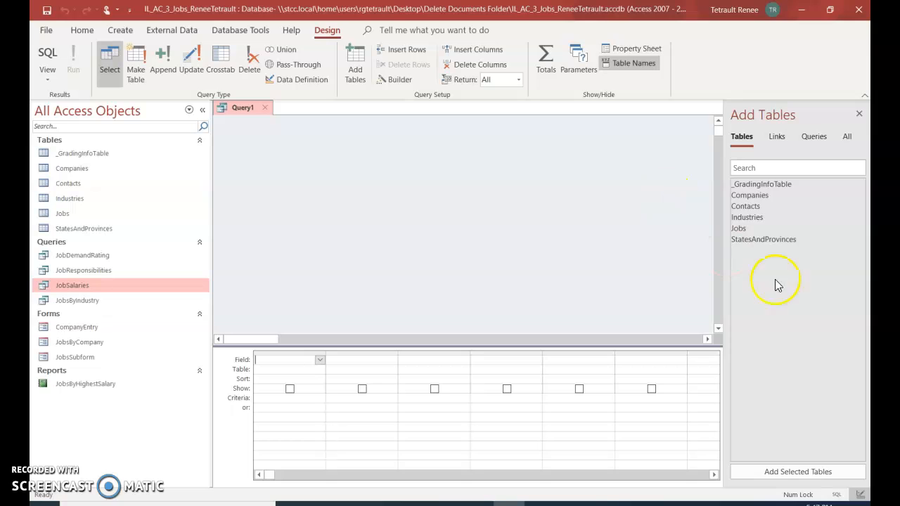
pyautogui.click(741, 230)
pyautogui.doubleClick(743, 230)
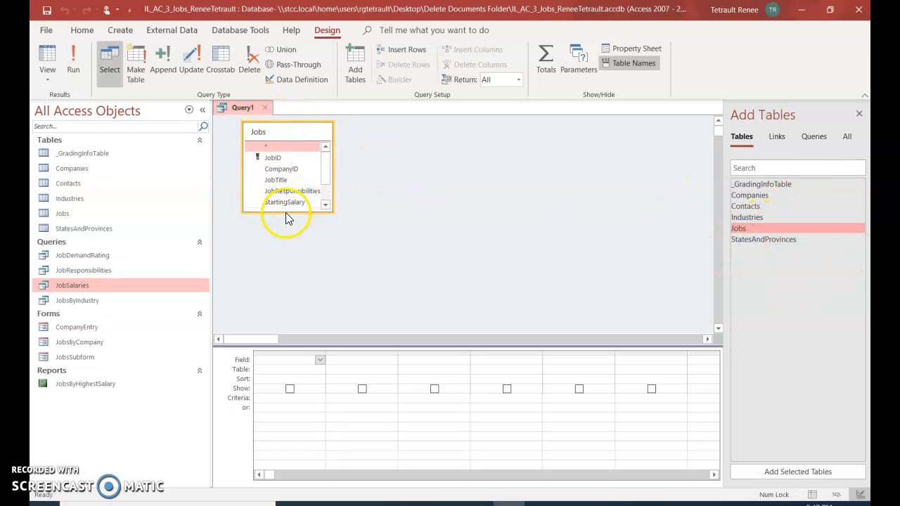
pyautogui.moveTo(287, 212); pyautogui.dragTo(290, 266)
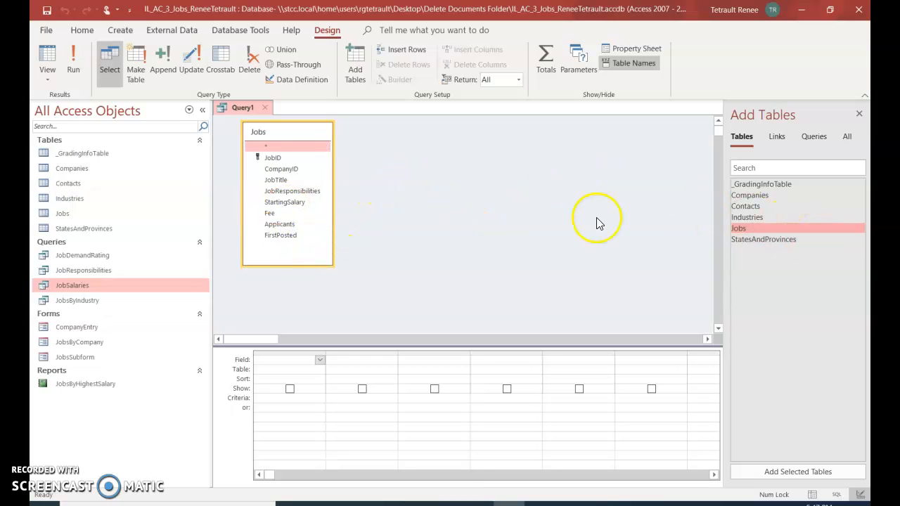
# Add the Companies table to the query, enlarge its field list to show every field and finish adding tables.
pyautogui.doubleClick(761, 197)
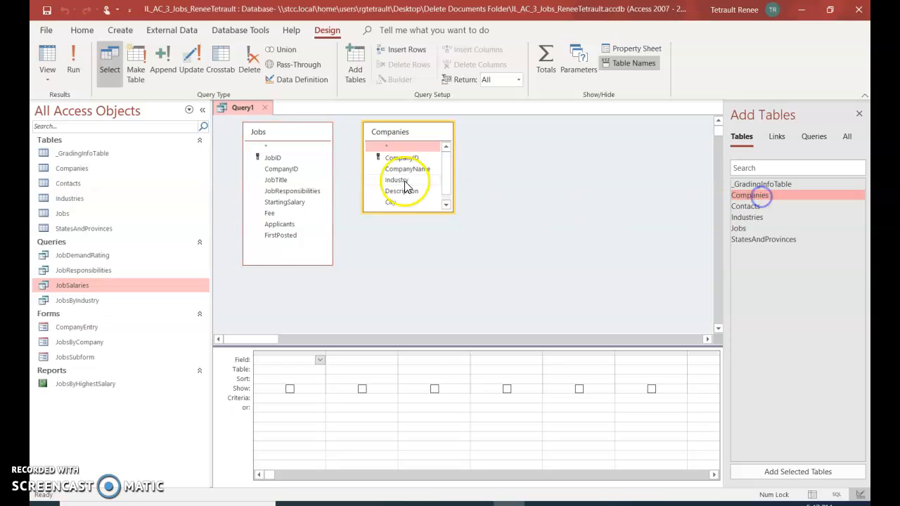
pyautogui.moveTo(398, 214); pyautogui.dragTo(397, 273)
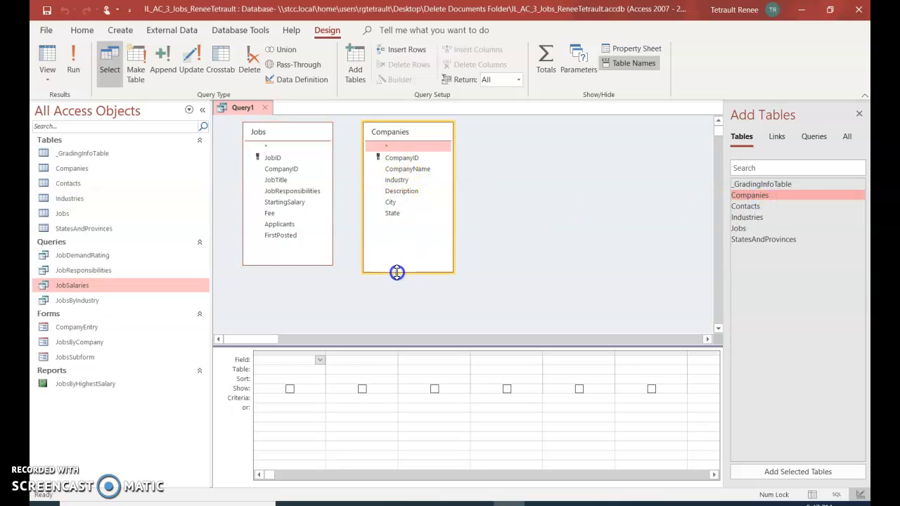
pyautogui.click(860, 116)
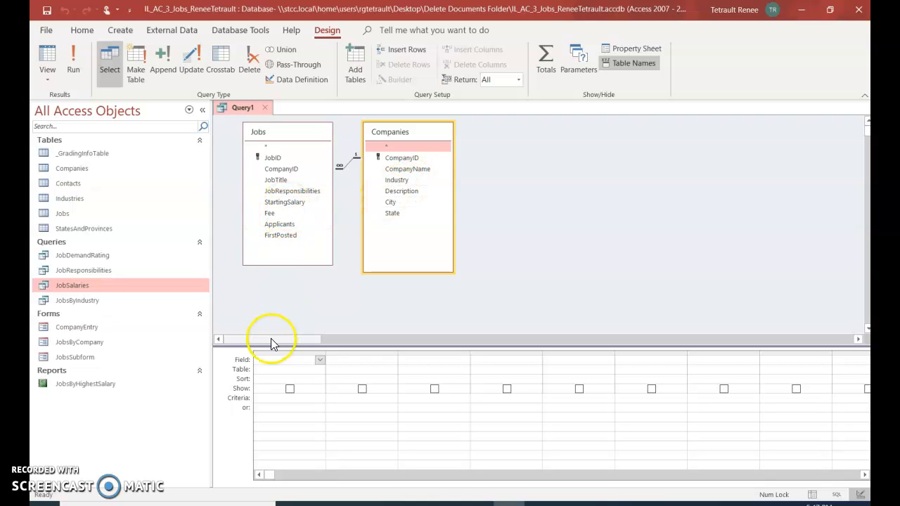
# Add StartingSalary and JobTitle from Jobs and CompanyName from Companies to the query grid, in that order.
pyautogui.moveTo(284, 207); pyautogui.dragTo(274, 360)
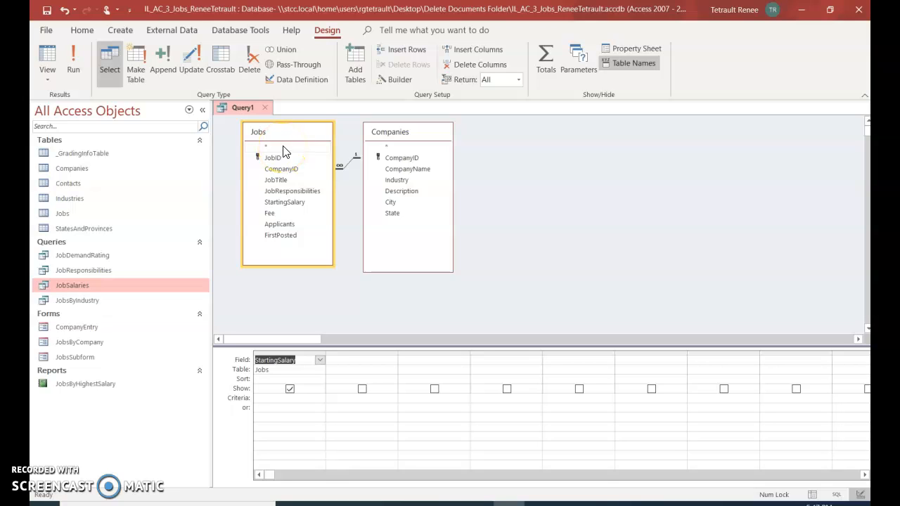
pyautogui.click(278, 184)
pyautogui.moveTo(277, 185); pyautogui.dragTo(362, 360)
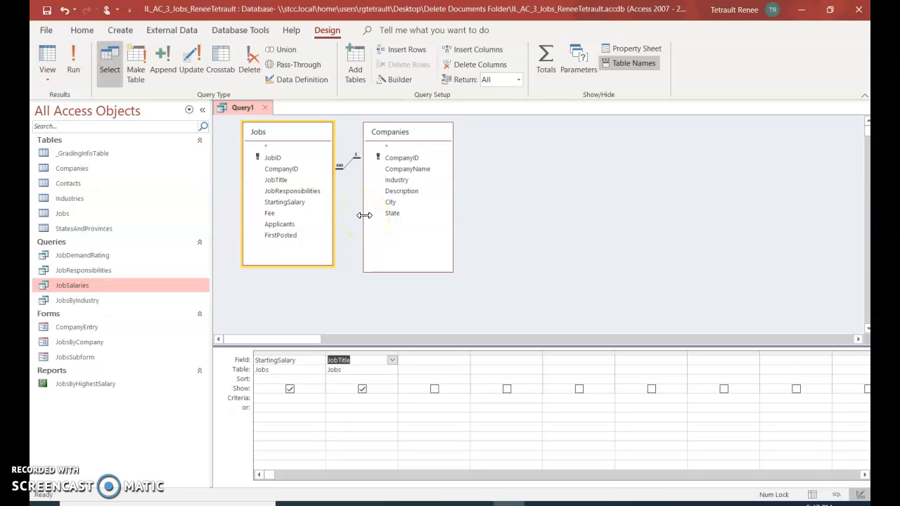
pyautogui.moveTo(407, 169); pyautogui.dragTo(420, 362)
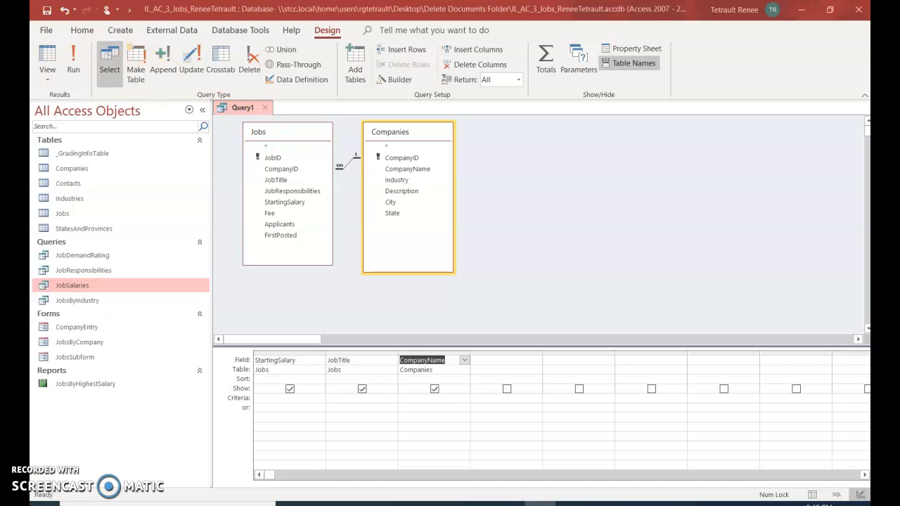
# Display the new query in Datasheet View and save it as CompanyJobs.
pyautogui.click(41, 59)
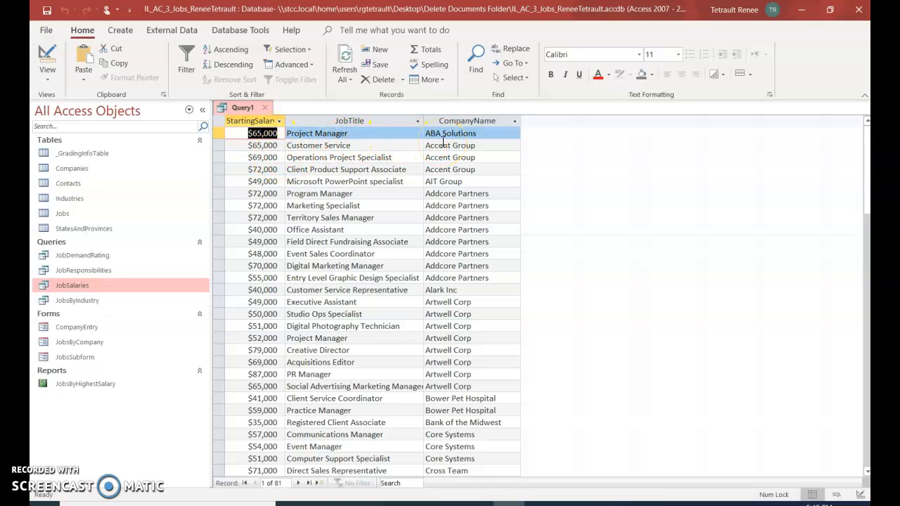
pyautogui.rightClick(238, 110)
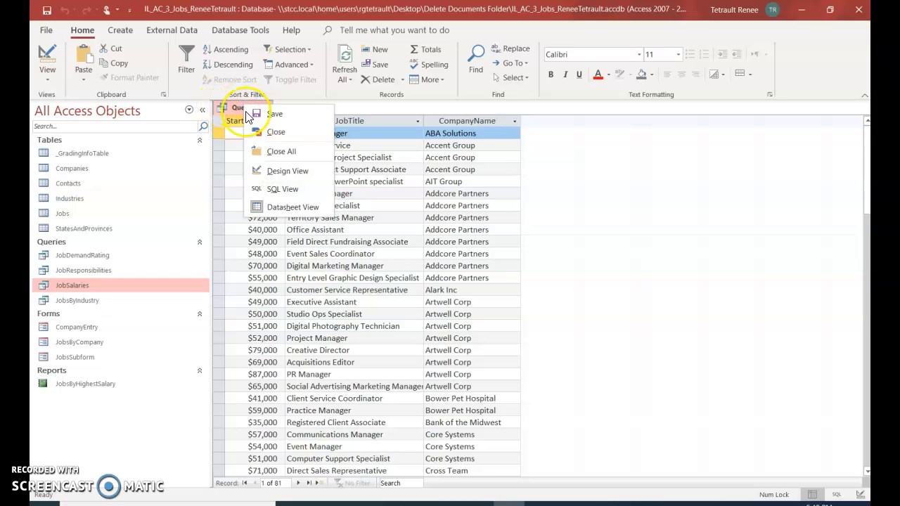
pyautogui.click(274, 114)
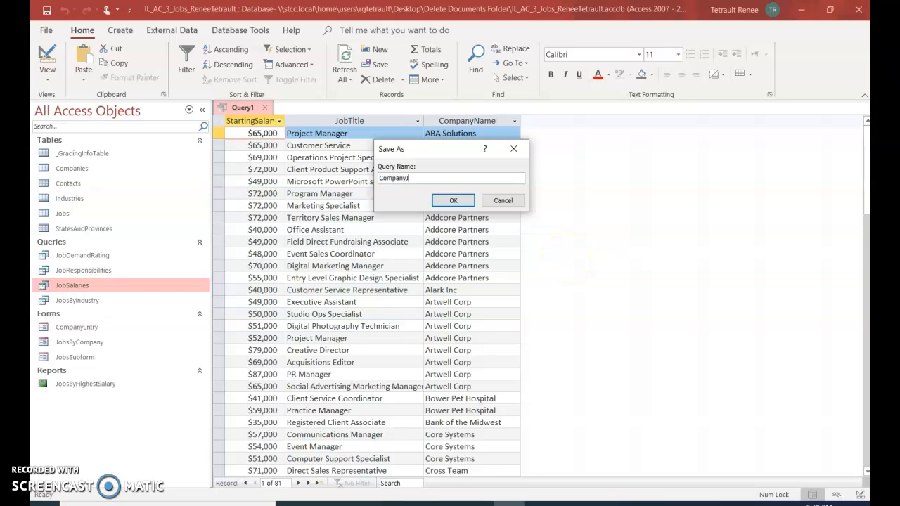
pyautogui.click(468, 201)
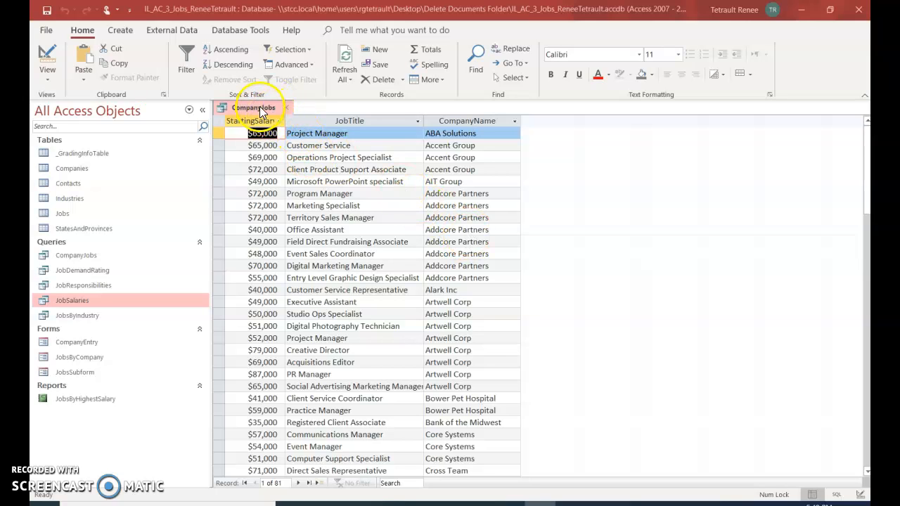
# Open CompanyJobs in SQL View and insert "Jobs.Applicants," after Jobs.StartingSalary in the SELECT statement.
pyautogui.click(278, 121)
pyautogui.rightClick(256, 108)
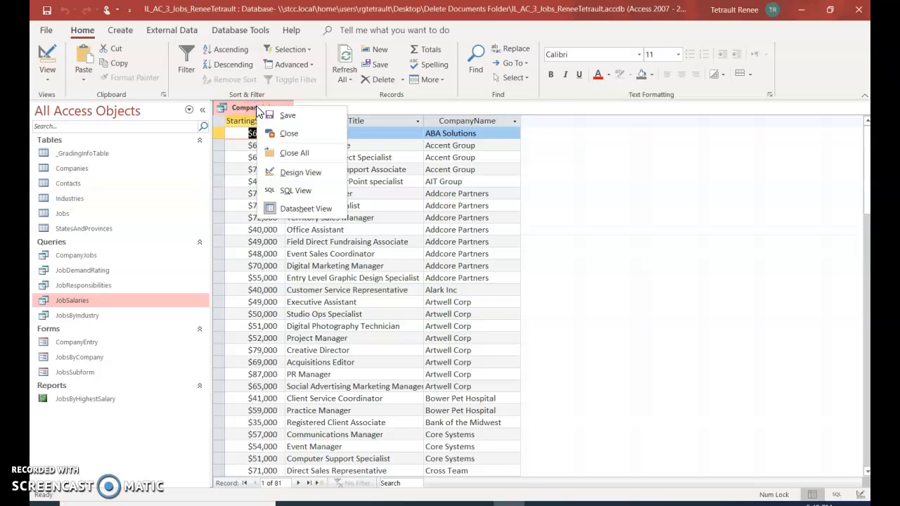
pyautogui.click(301, 193)
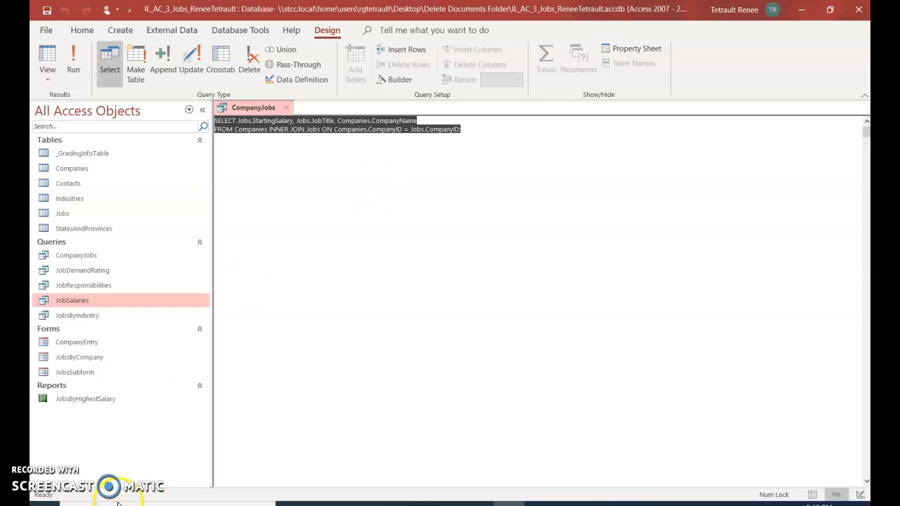
pyautogui.click(45, 493)
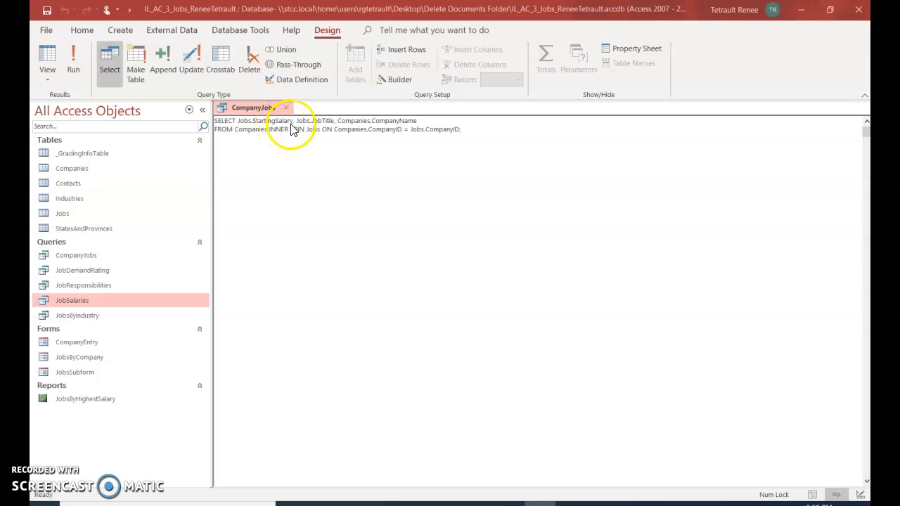
pyautogui.click(292, 121)
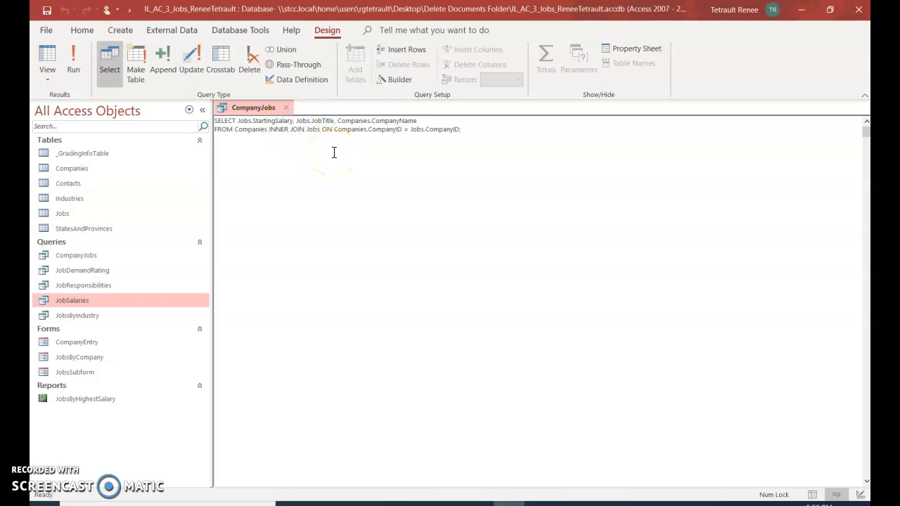
pyautogui.write('Job')
pyautogui.write('s.')
pyautogui.write('Applicant')
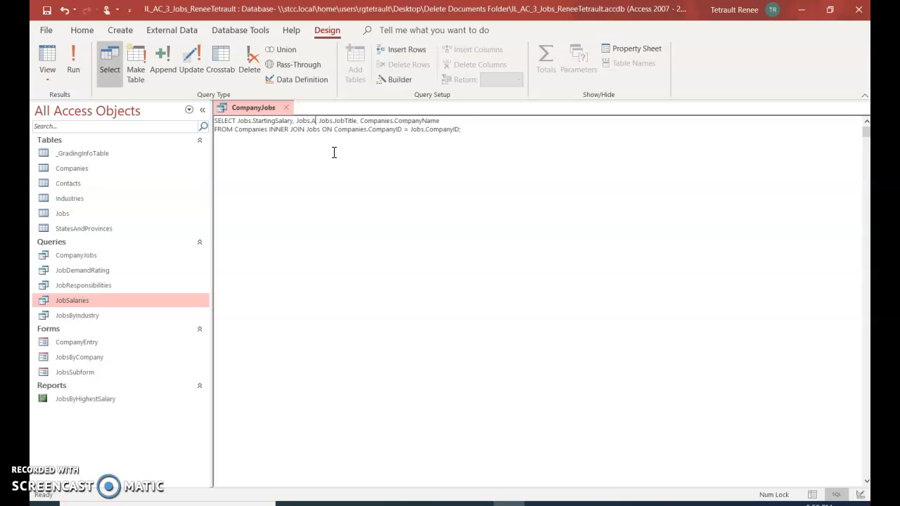
pyautogui.write('s,')
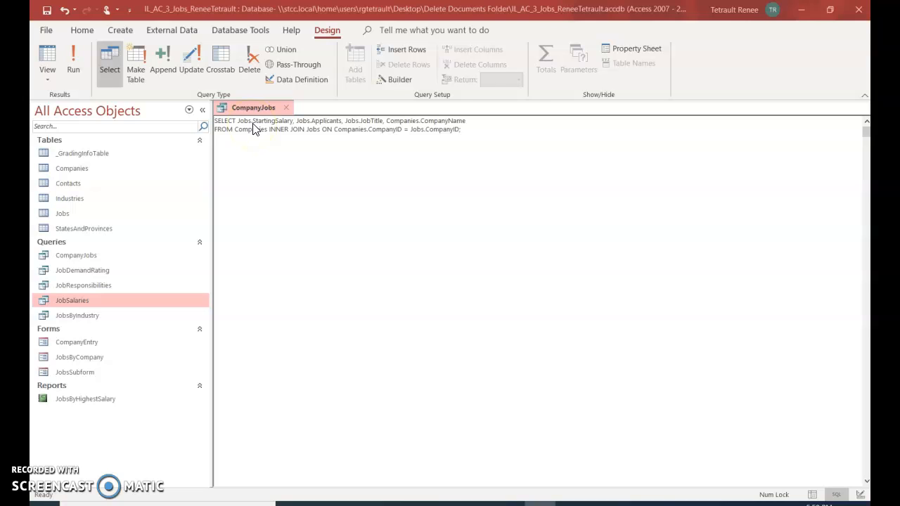
# Check the edited SQL statement of CompanyJobs, its records in Datasheet View and its field order in Design View.
pyautogui.click(258, 130)
pyautogui.click(301, 129)
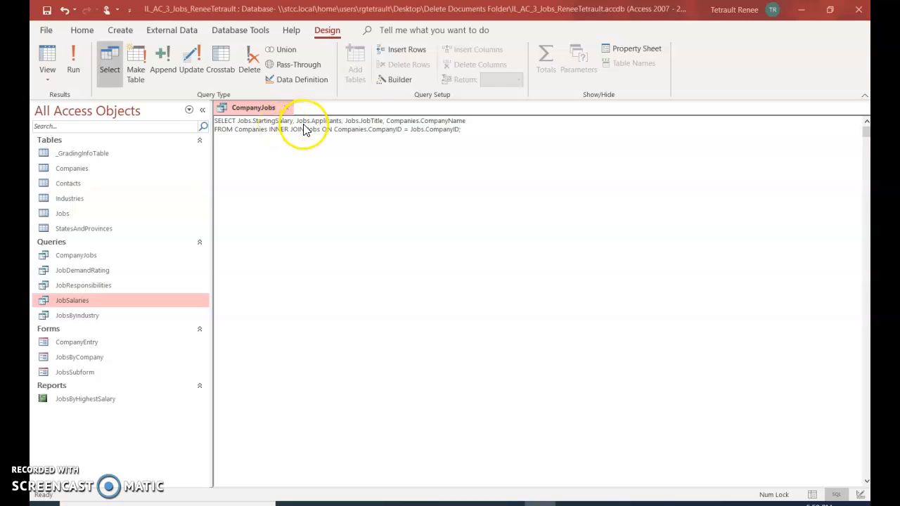
pyautogui.click(324, 129)
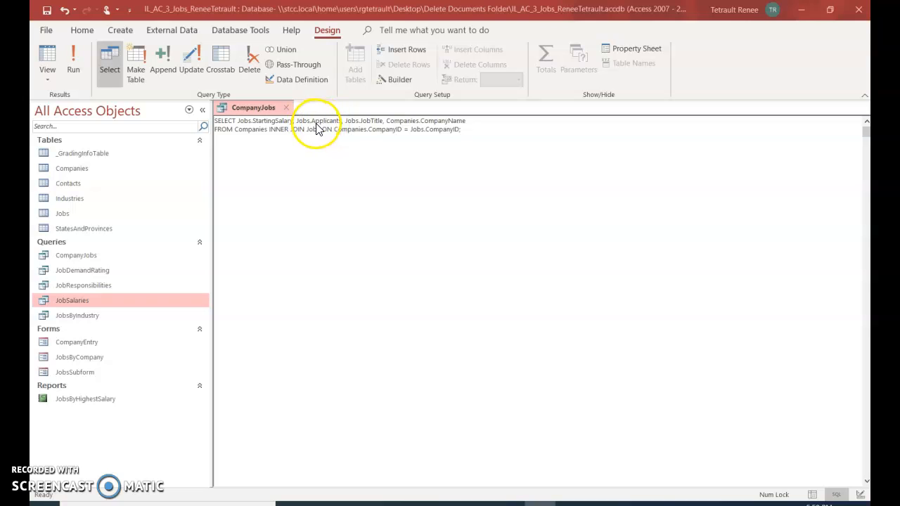
pyautogui.click(352, 129)
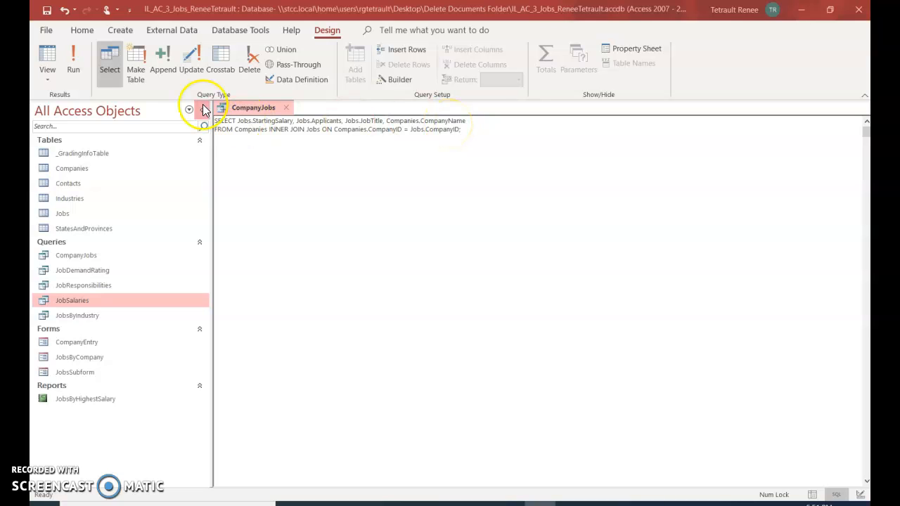
pyautogui.click(248, 113)
pyautogui.rightClick(248, 112)
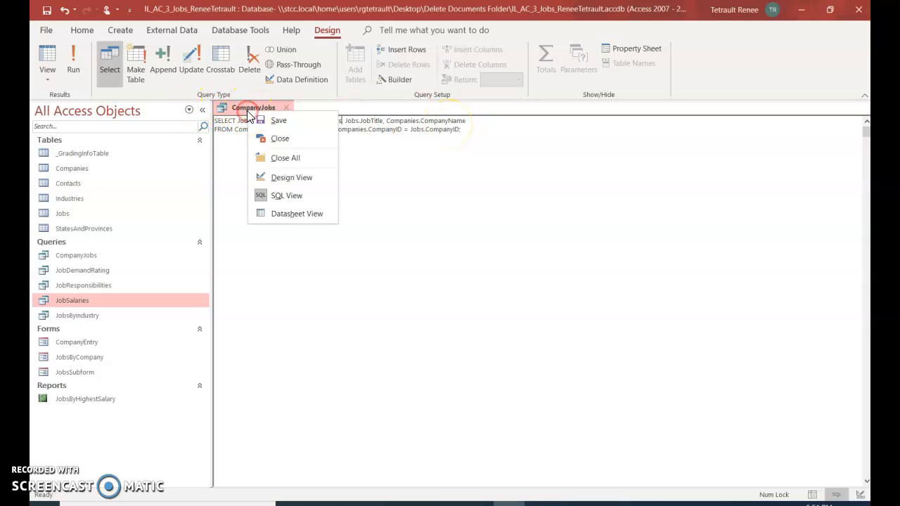
pyautogui.click(279, 215)
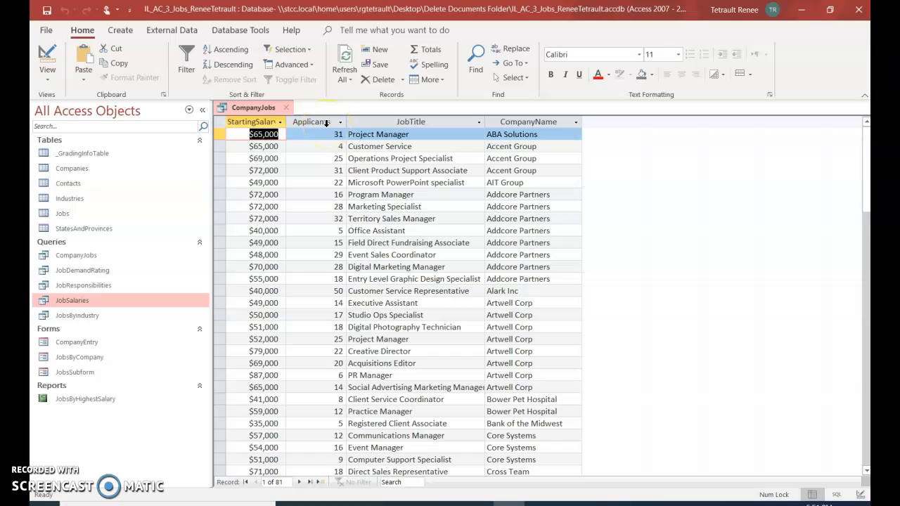
pyautogui.rightClick(245, 108)
pyautogui.click(262, 171)
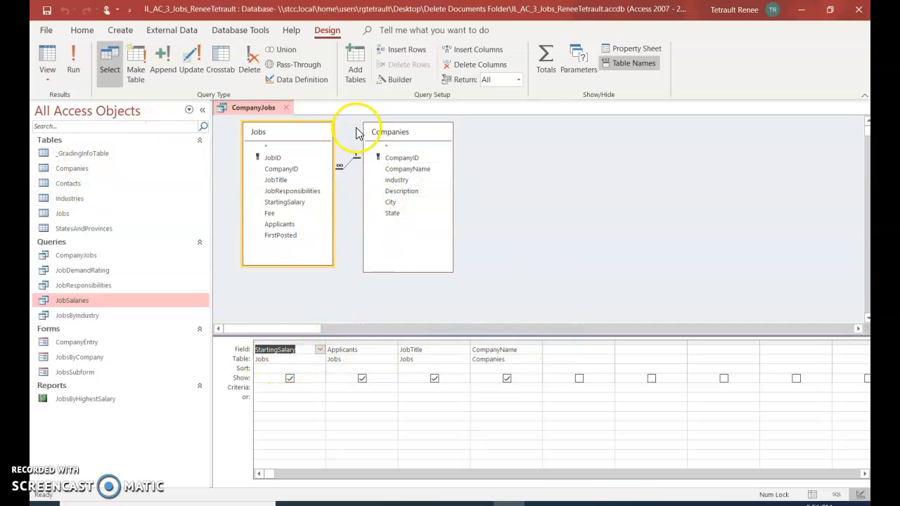
# Close the CompanyJobs query and save its design changes.
pyautogui.rightClick(263, 109)
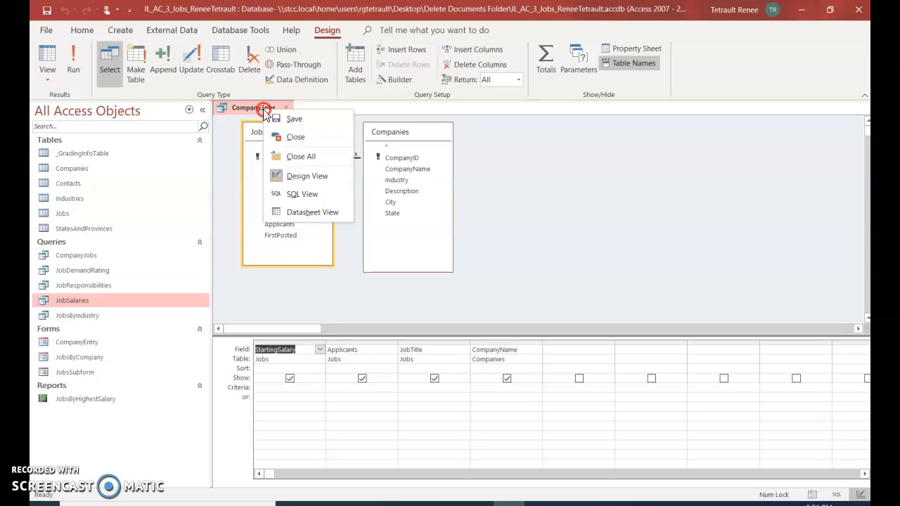
pyautogui.click(293, 141)
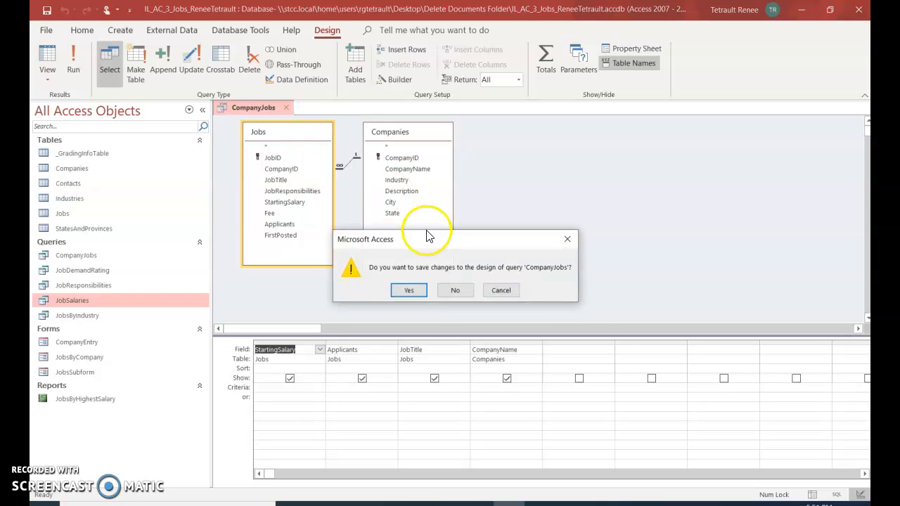
pyautogui.click(409, 293)
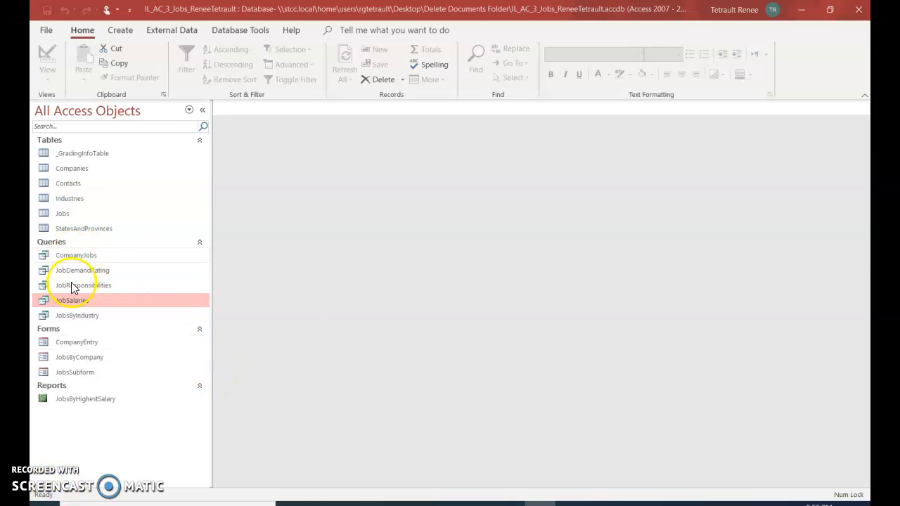
# Open the JobSalaries query in Datasheet View and sort its StartingSalary column from largest to smallest.
pyautogui.doubleClick(81, 303)
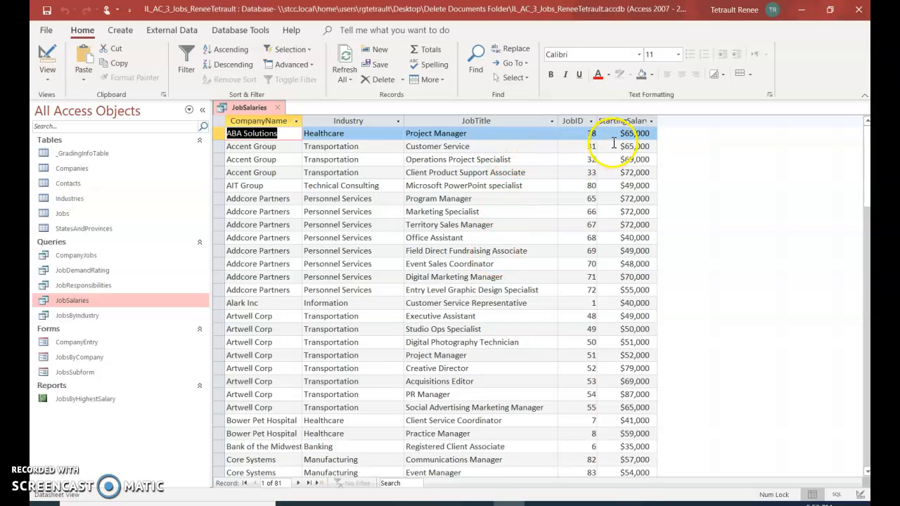
pyautogui.click(623, 121)
pyautogui.rightClick(622, 121)
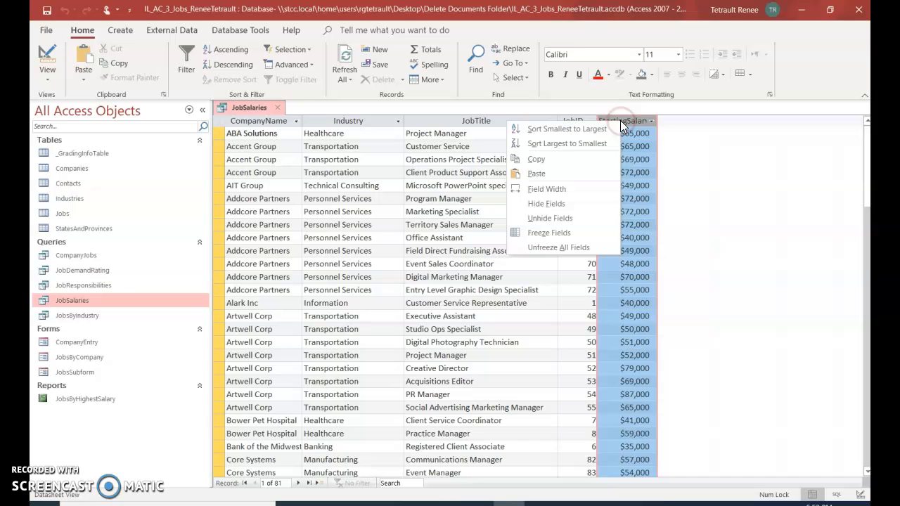
pyautogui.click(546, 144)
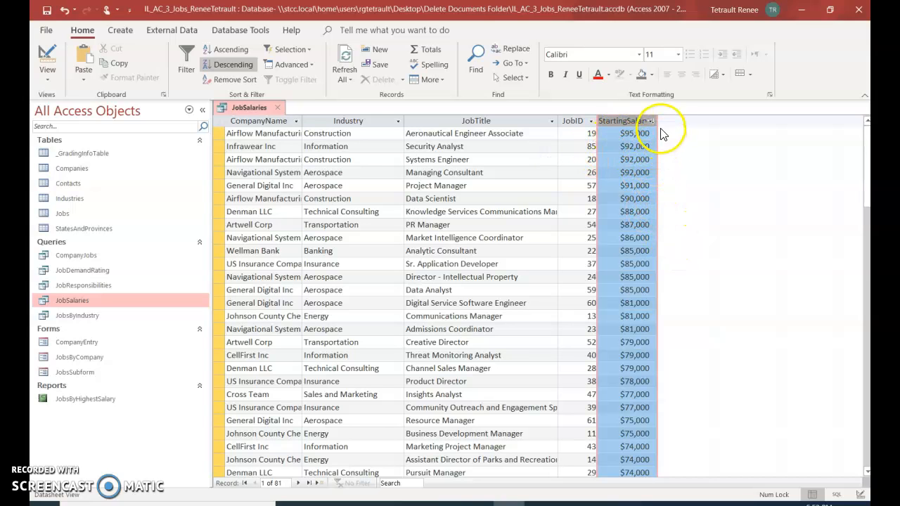
# Widen the StartingSalary column of JobSalaries enough to fit its full heading, and deselect the column.
pyautogui.moveTo(658, 123); pyautogui.dragTo(668, 123)
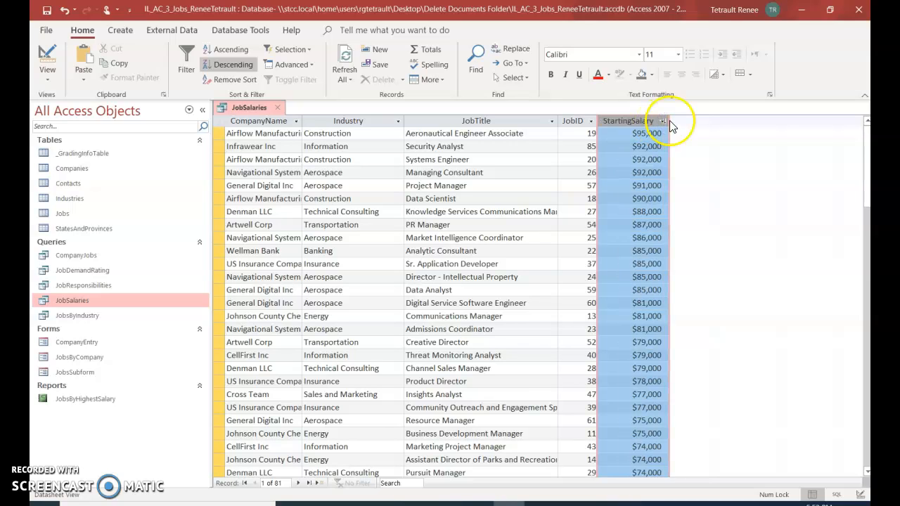
pyautogui.moveTo(669, 122); pyautogui.dragTo(679, 125)
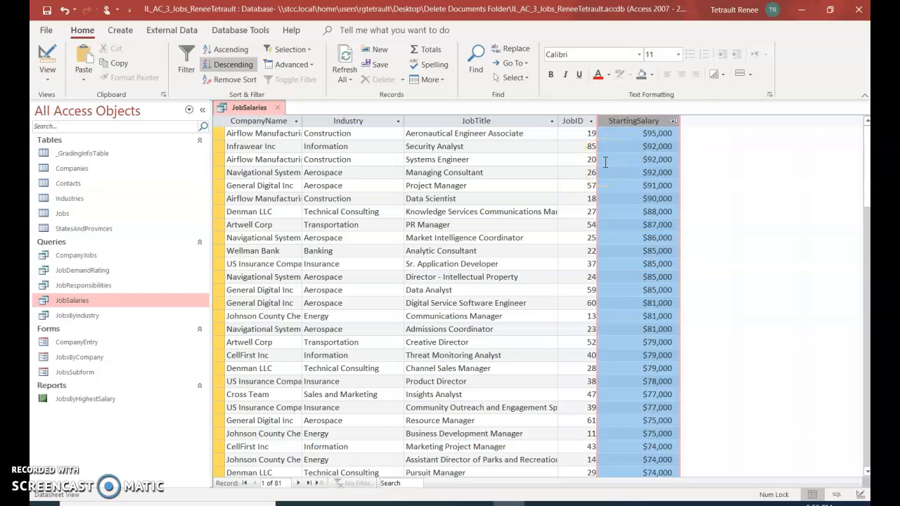
pyautogui.click(264, 134)
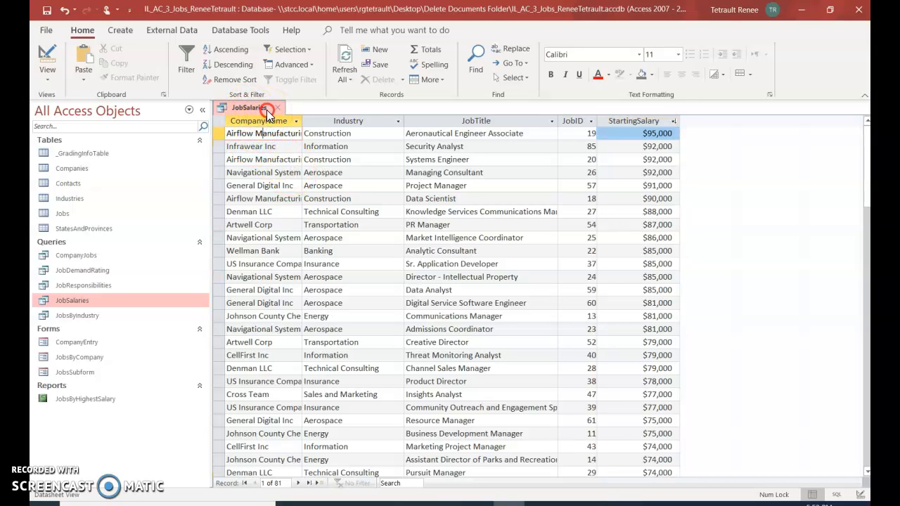
# Switch JobSalaries to Design View and set the sort order of the CompanyName field to Ascending.
pyautogui.rightClick(266, 110)
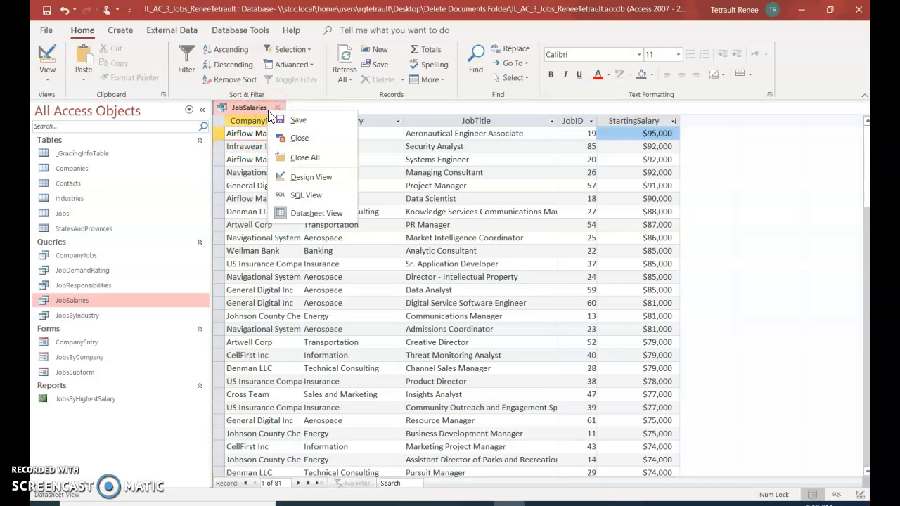
pyautogui.click(316, 181)
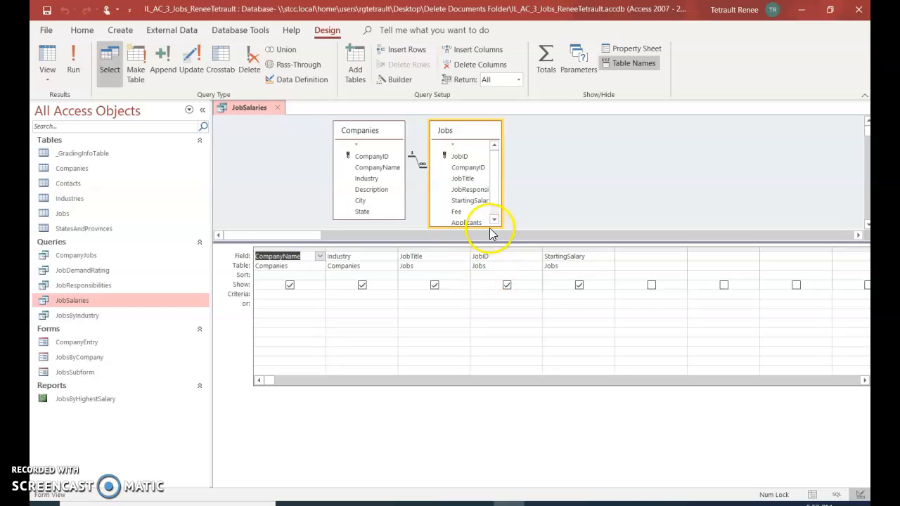
pyautogui.click(289, 275)
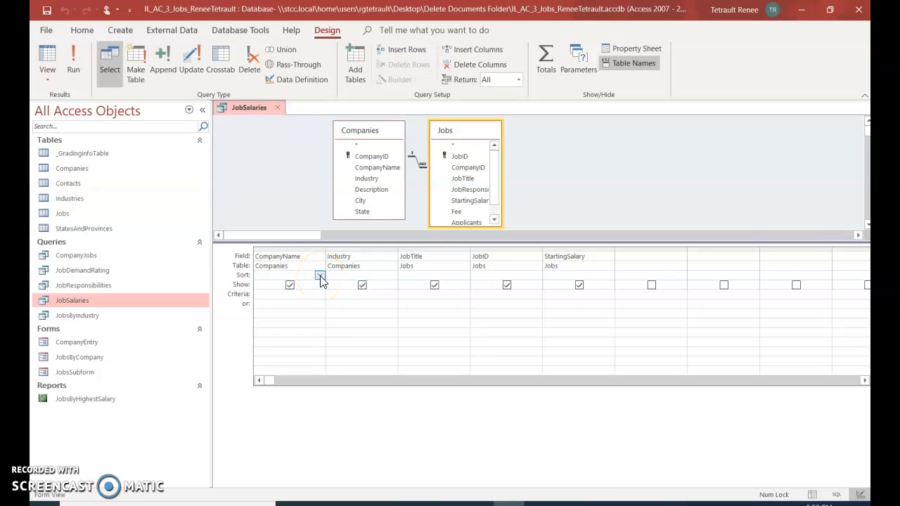
pyautogui.click(320, 275)
pyautogui.click(285, 285)
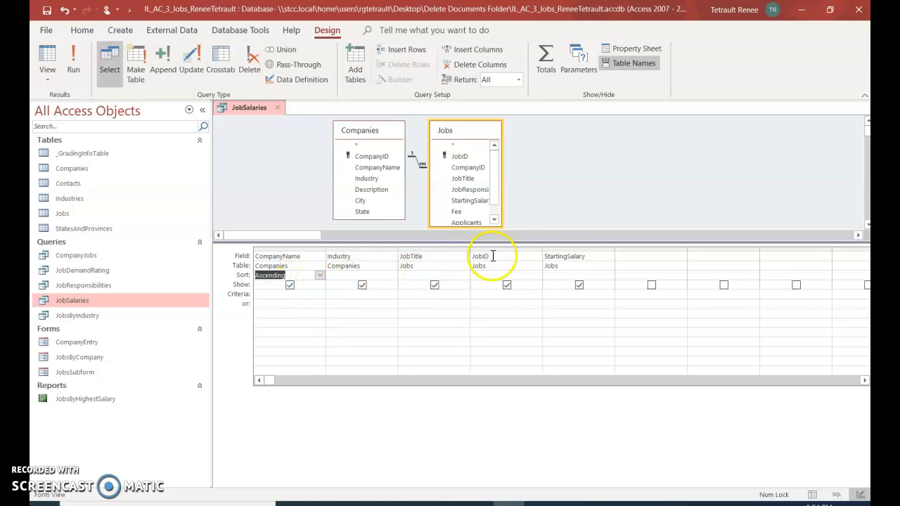
# Set the sort order of the StartingSalary field in the JobSalaries design grid to Descending.
pyautogui.click(562, 275)
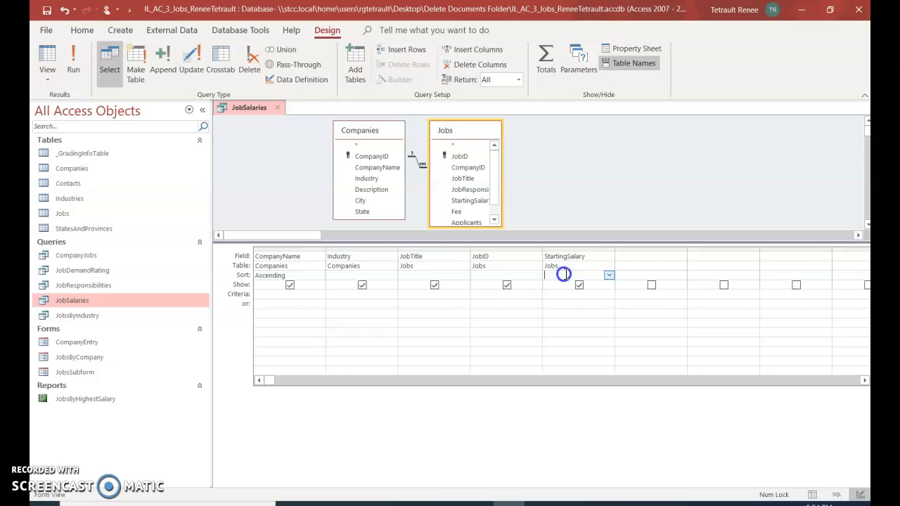
pyautogui.click(609, 275)
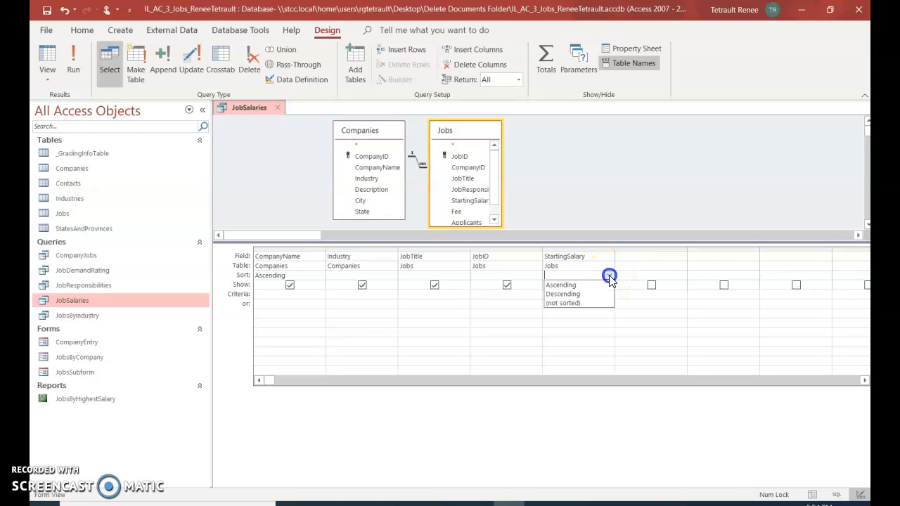
pyautogui.click(570, 296)
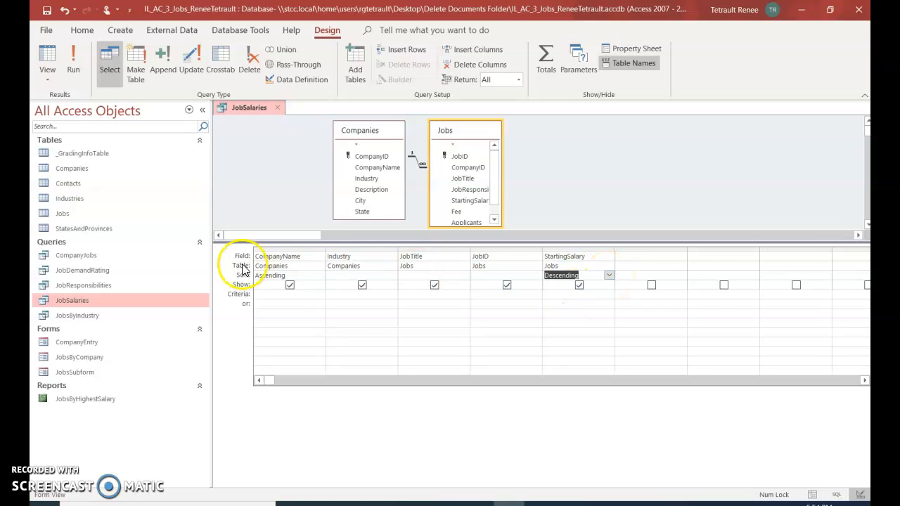
pyautogui.click(308, 277)
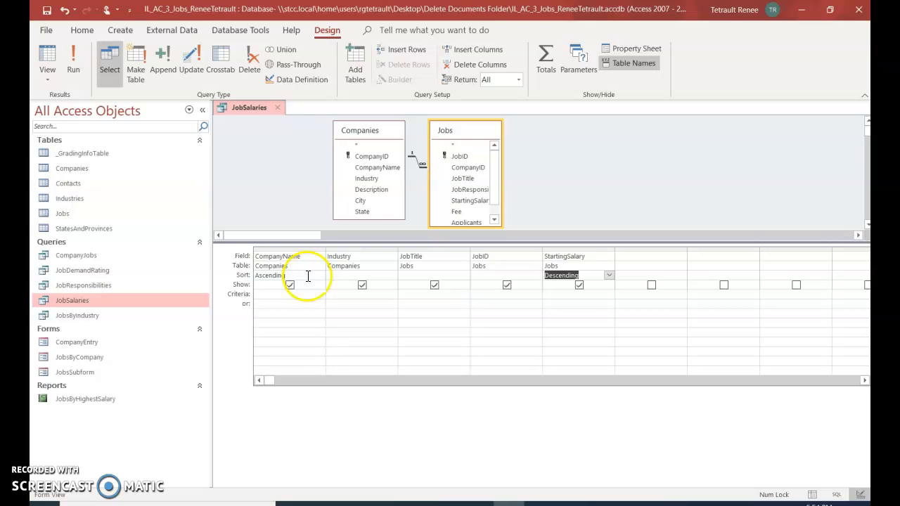
pyautogui.click(568, 271)
# Display JobSalaries in Datasheet View, and close it with its design changes saved.
pyautogui.rightClick(259, 109)
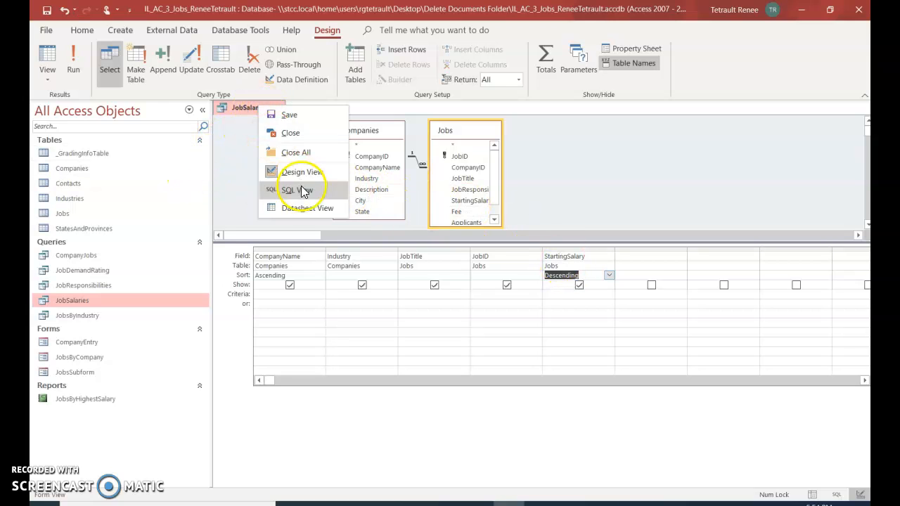
pyautogui.click(303, 208)
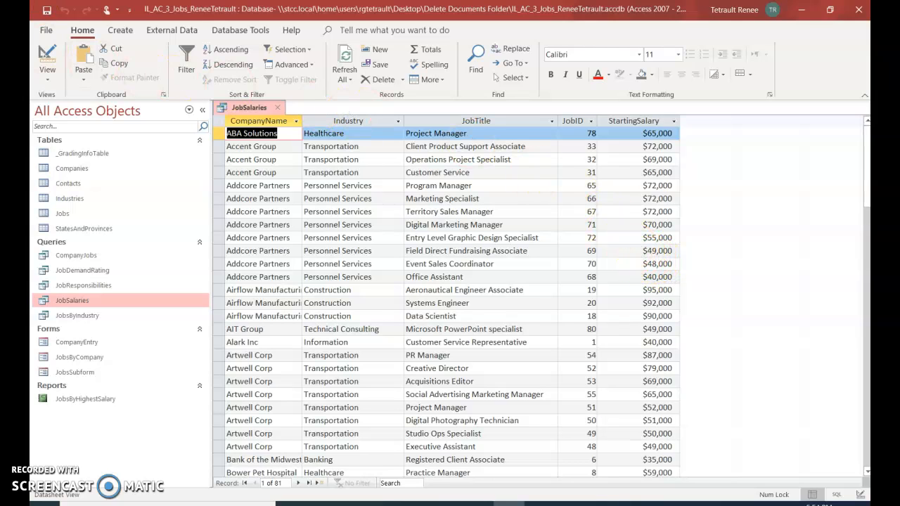
pyautogui.rightClick(237, 108)
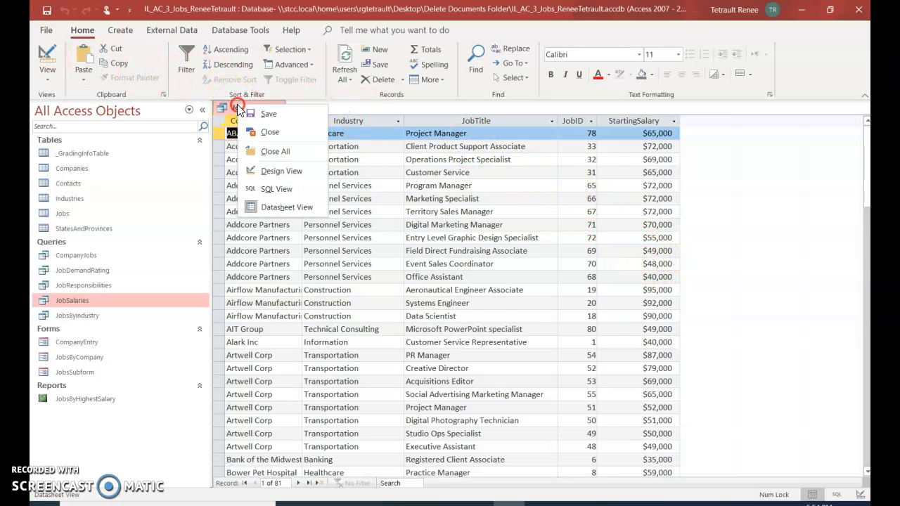
pyautogui.click(266, 132)
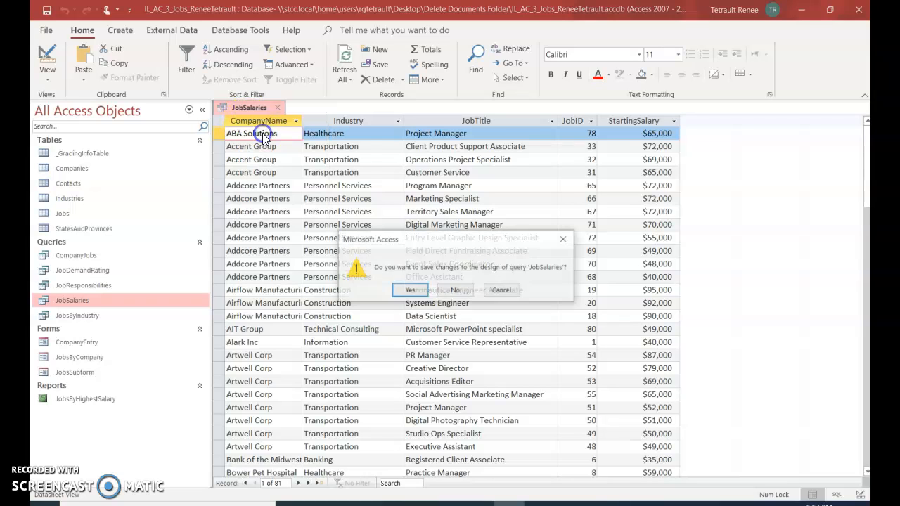
pyautogui.click(415, 292)
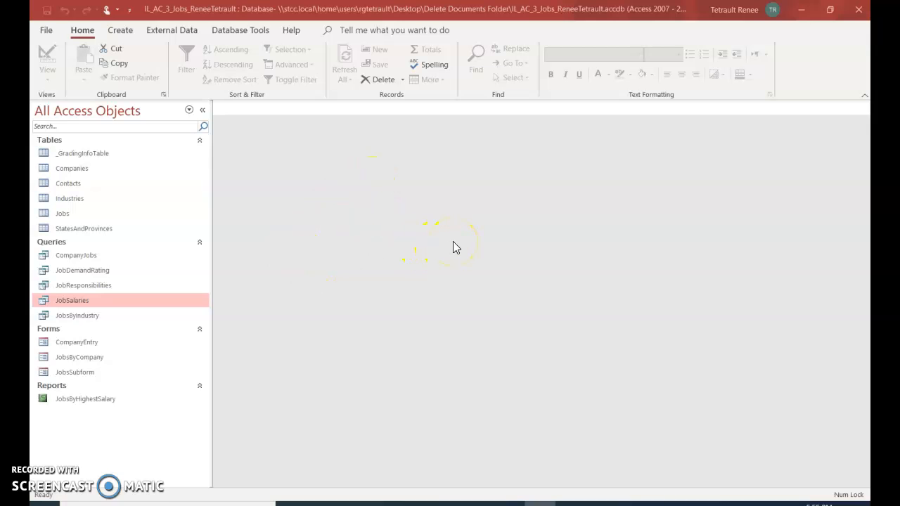
# Open the Jobs table and set up a replacement of "longrange" with "long-range" in the JobResponsibilities field.
pyautogui.doubleClick(68, 215)
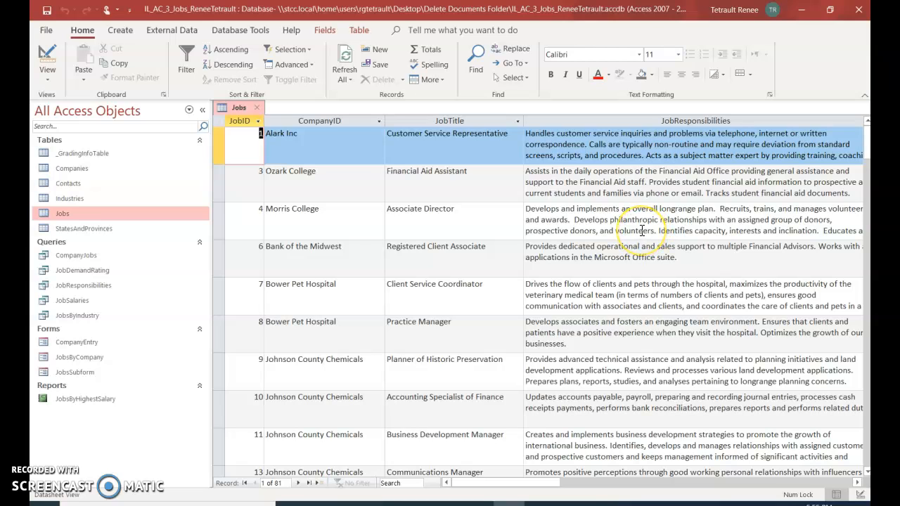
pyautogui.click(653, 187)
pyautogui.click(590, 145)
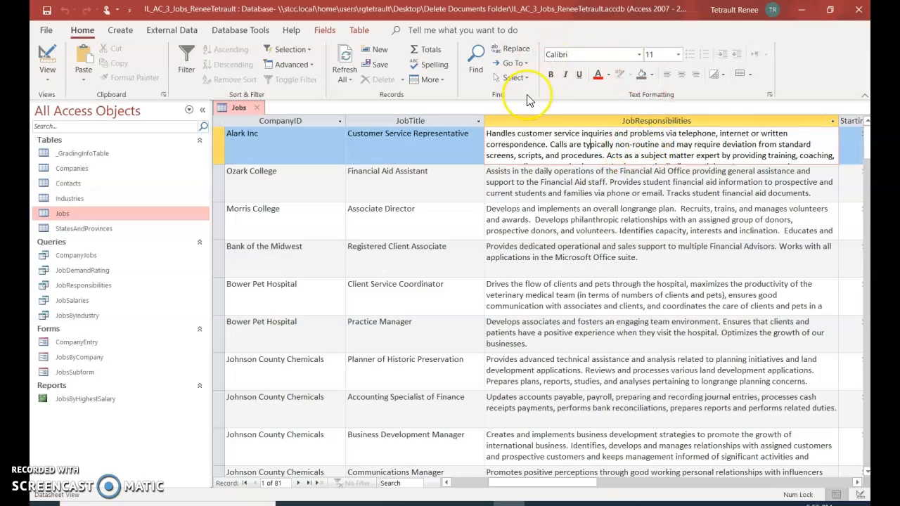
pyautogui.click(525, 50)
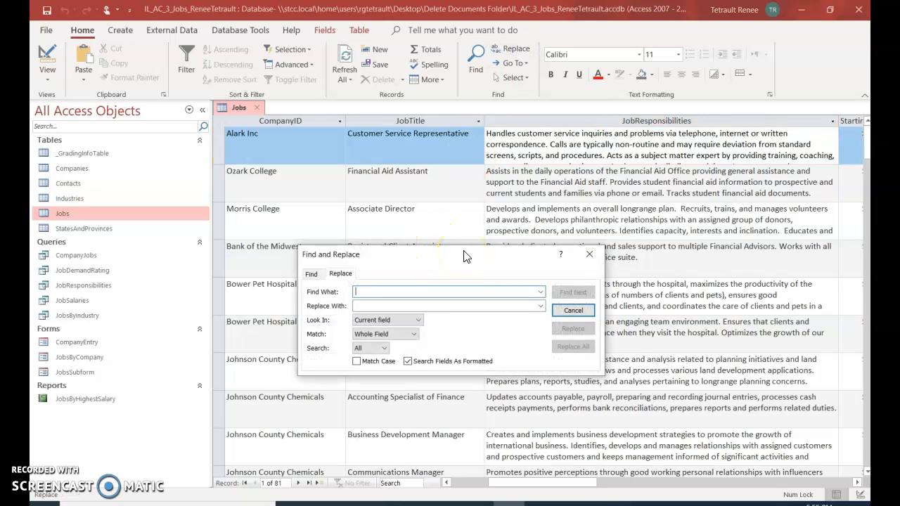
pyautogui.write('longrange')
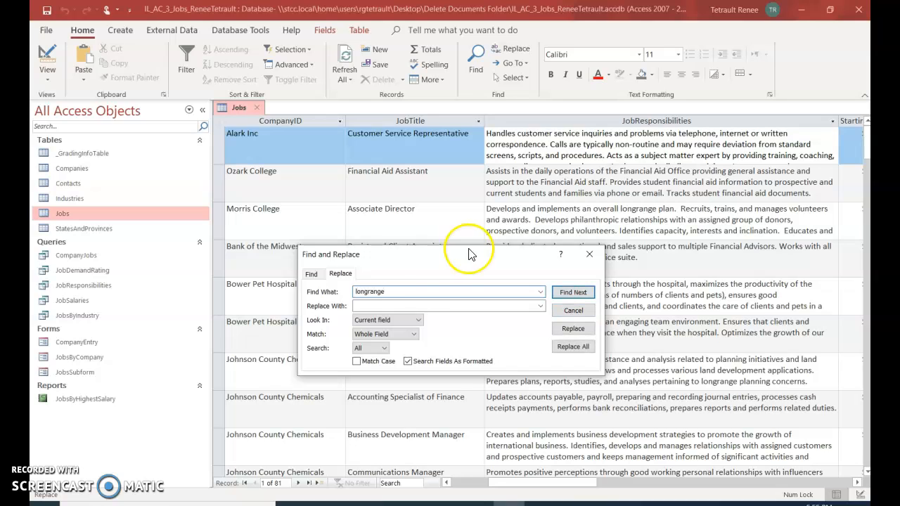
pyautogui.click(378, 305)
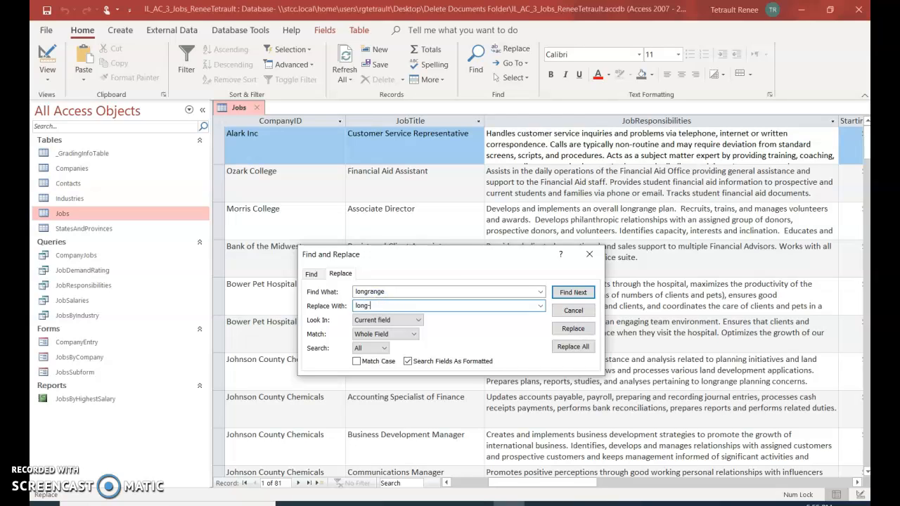
pyautogui.click(402, 306)
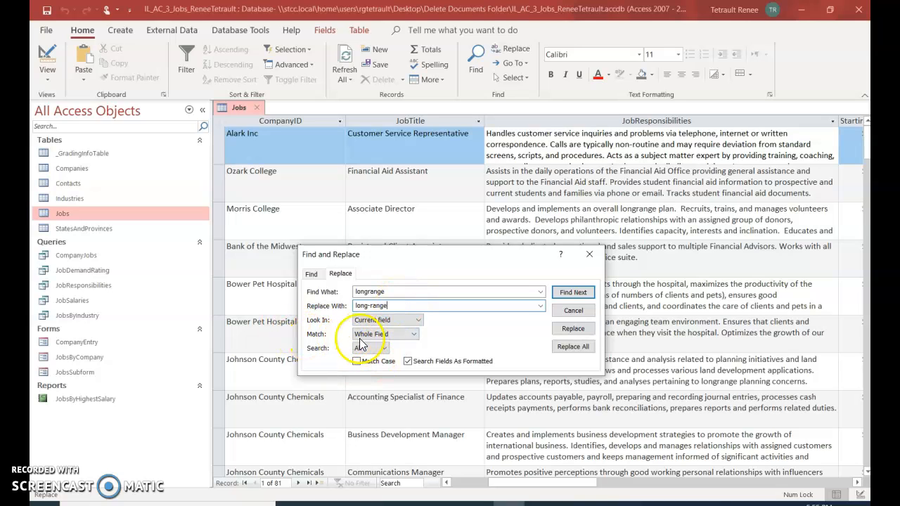
# Match any part of the field, replace all occurrences of "longrange" with "long-range", and close Find and Replace.
pyautogui.click(415, 335)
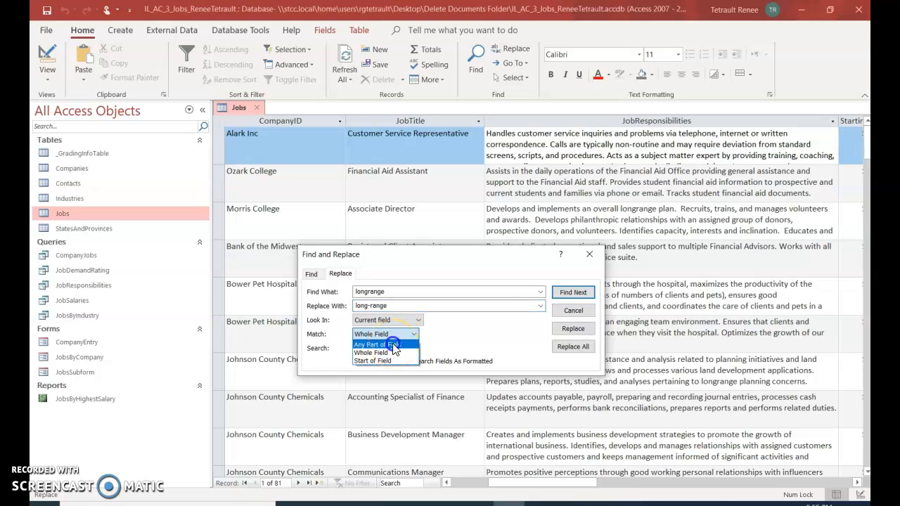
pyautogui.click(393, 345)
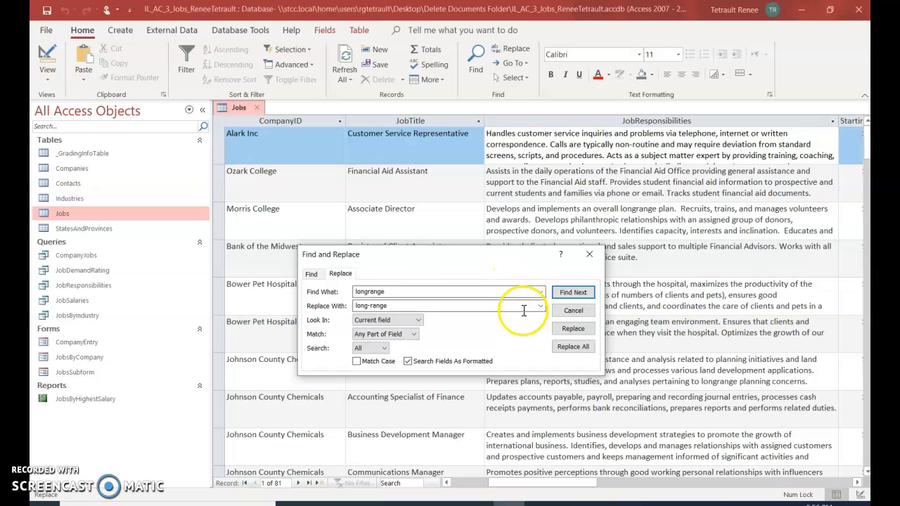
pyautogui.click(371, 292)
pyautogui.write('-')
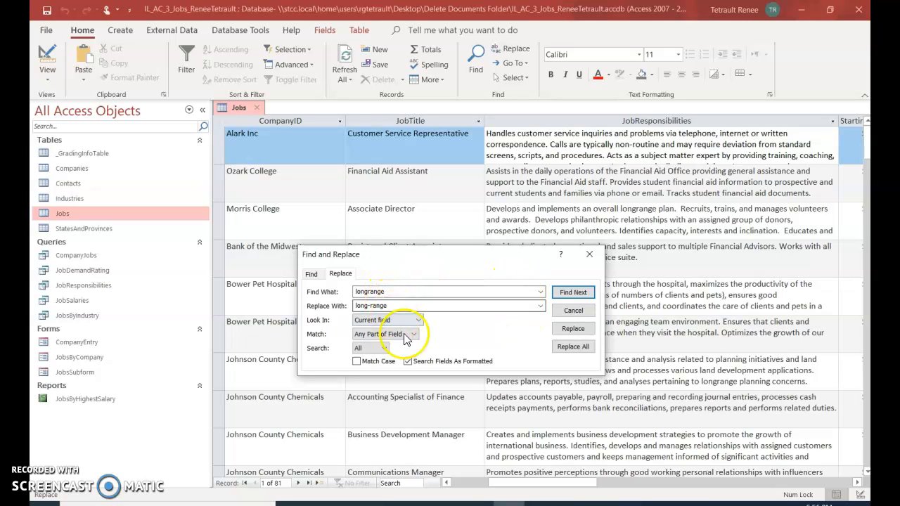
pyautogui.click(573, 347)
pyautogui.click(437, 296)
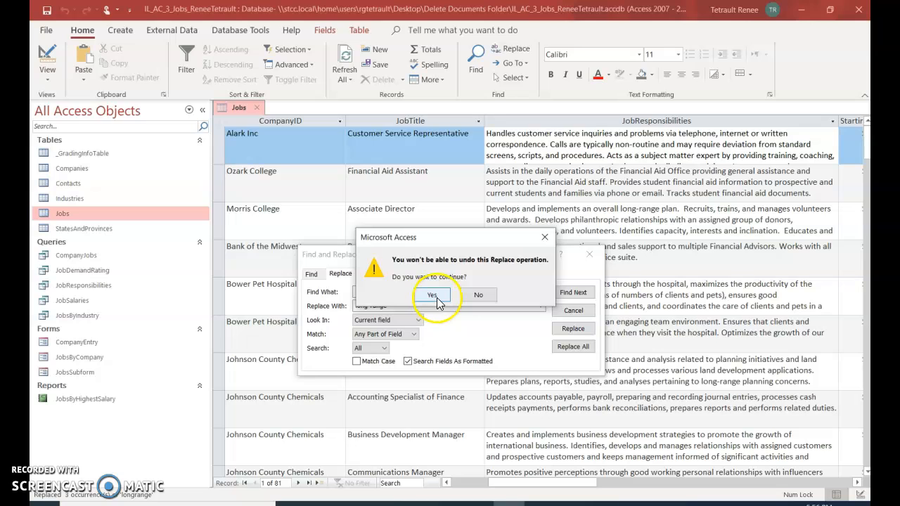
pyautogui.click(433, 295)
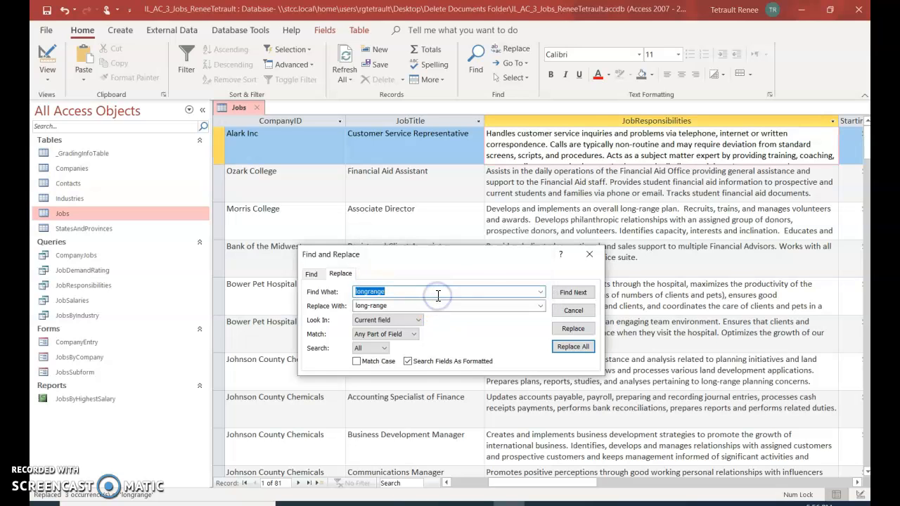
pyautogui.click(590, 257)
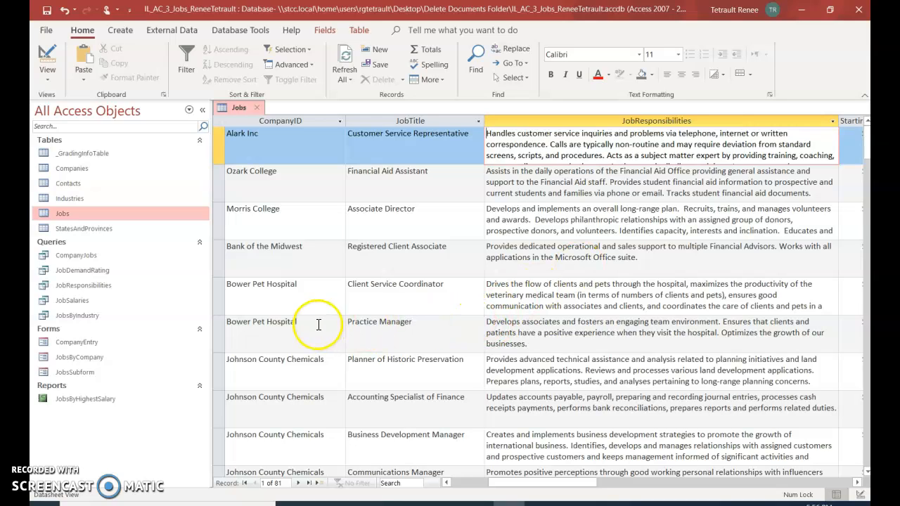
# Delete the word "overall" from the JobResponsibilities text of Morris College's Associate Director record and leave the field.
pyautogui.moveTo(496, 482); pyautogui.dragTo(468, 483)
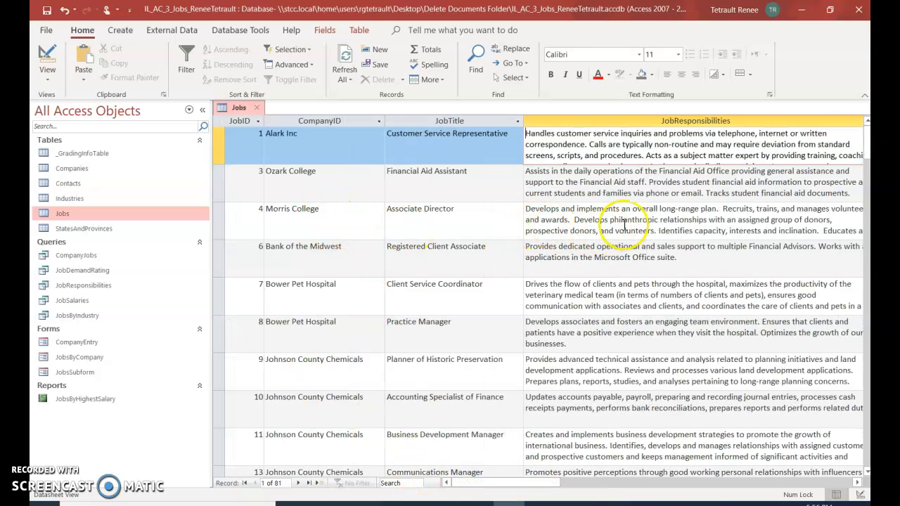
pyautogui.click(643, 209)
pyautogui.doubleClick(606, 209)
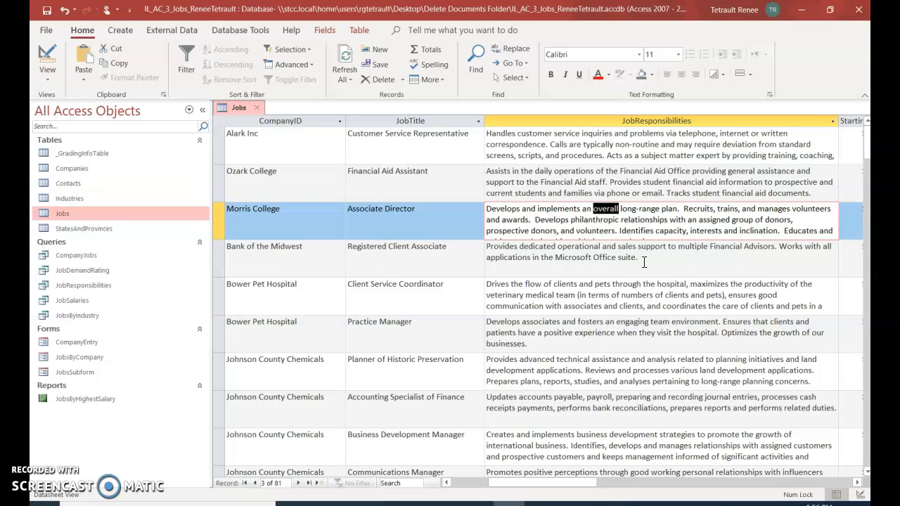
pyautogui.press('Delete')
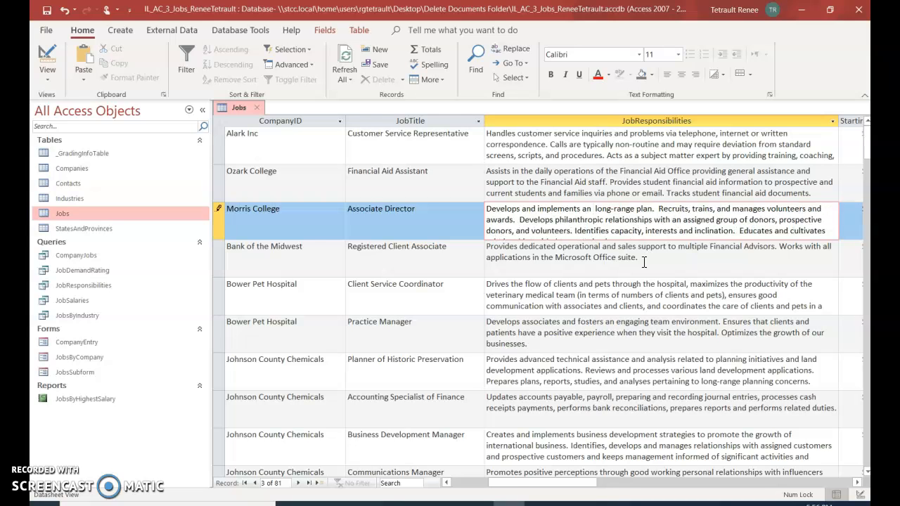
pyautogui.press('Tab')
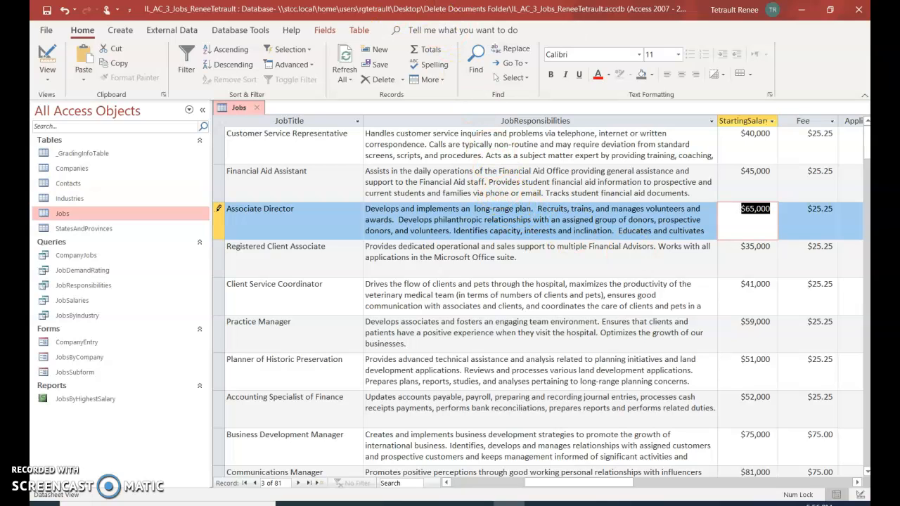
# Undo the deletion of "overall" and place the cursor in the Customer Service Representative record's JobResponsibilities field.
pyautogui.click(64, 12)
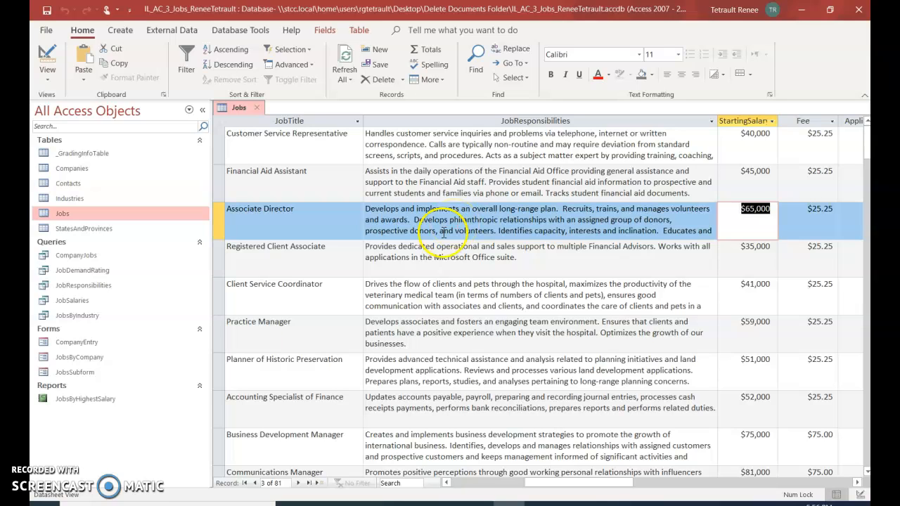
pyautogui.click(598, 161)
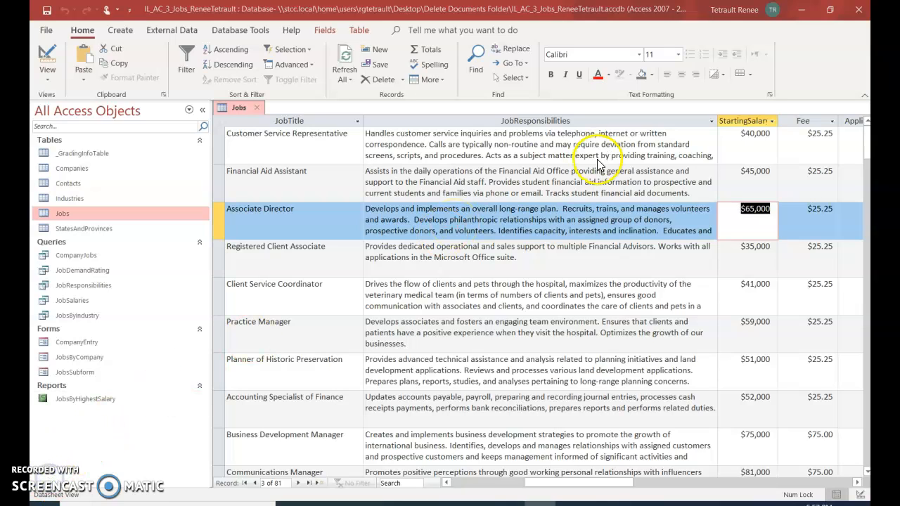
pyautogui.click(566, 148)
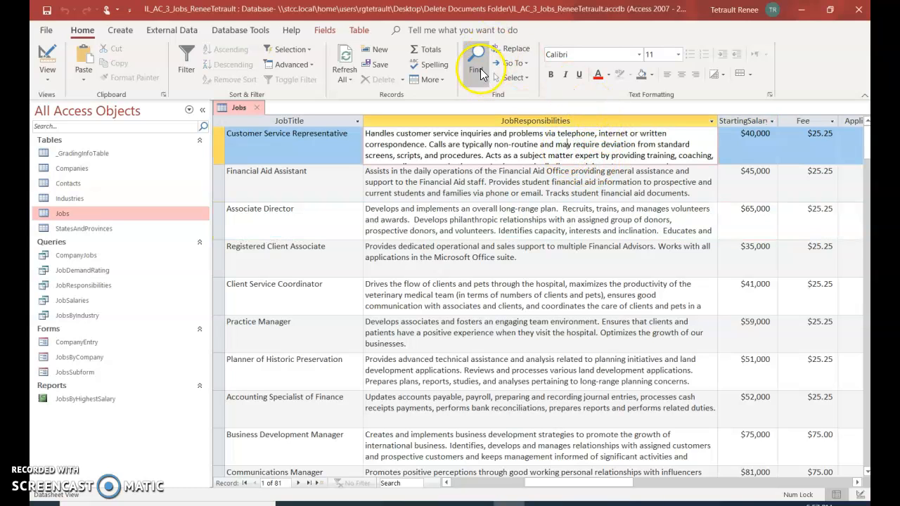
# Find "long-range" in any part of the JobResponsibilities field and go through its first three occurrences.
pyautogui.click(476, 73)
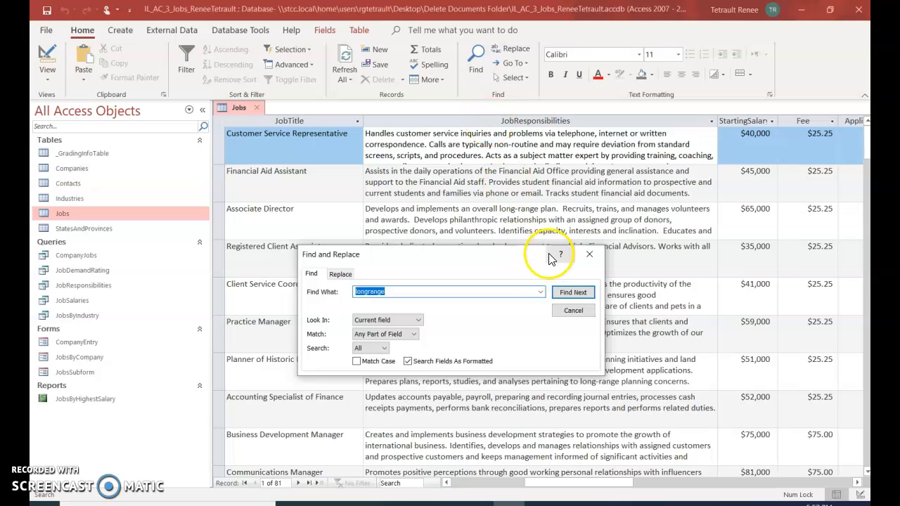
pyautogui.write('long-')
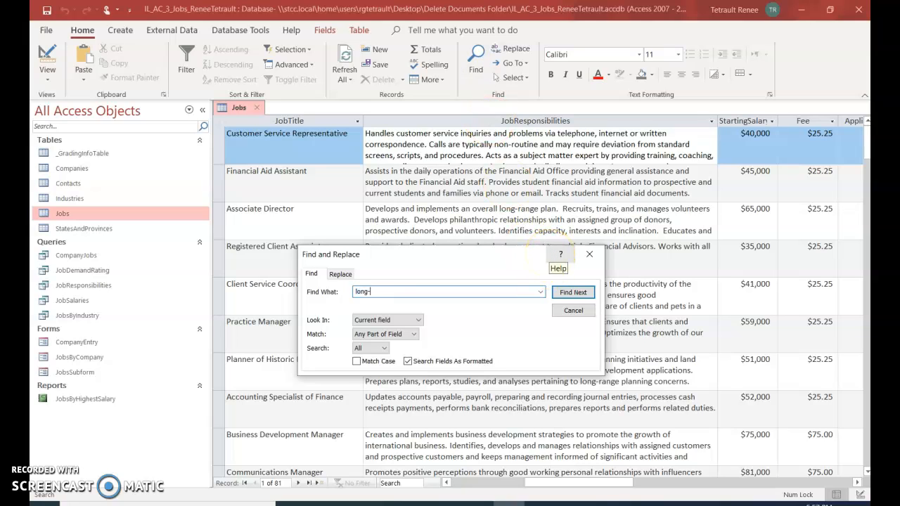
pyautogui.write('range')
pyautogui.click(573, 293)
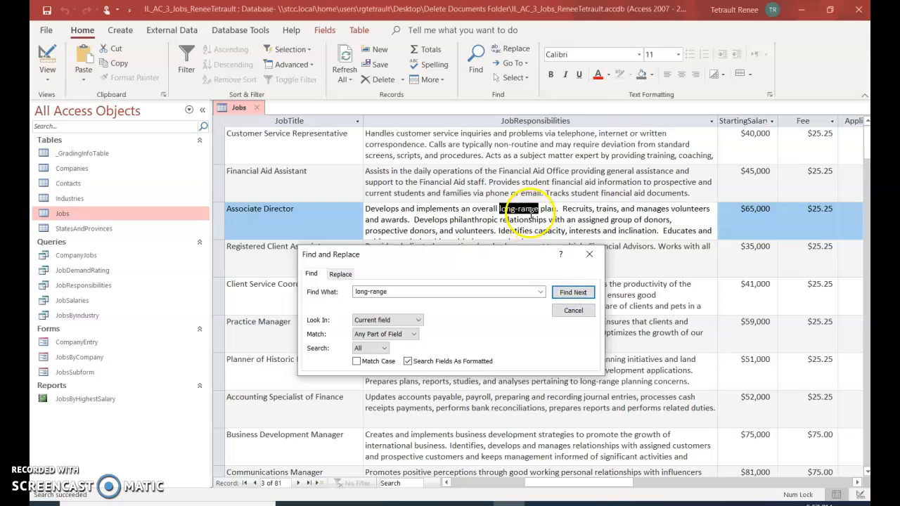
pyautogui.click(573, 293)
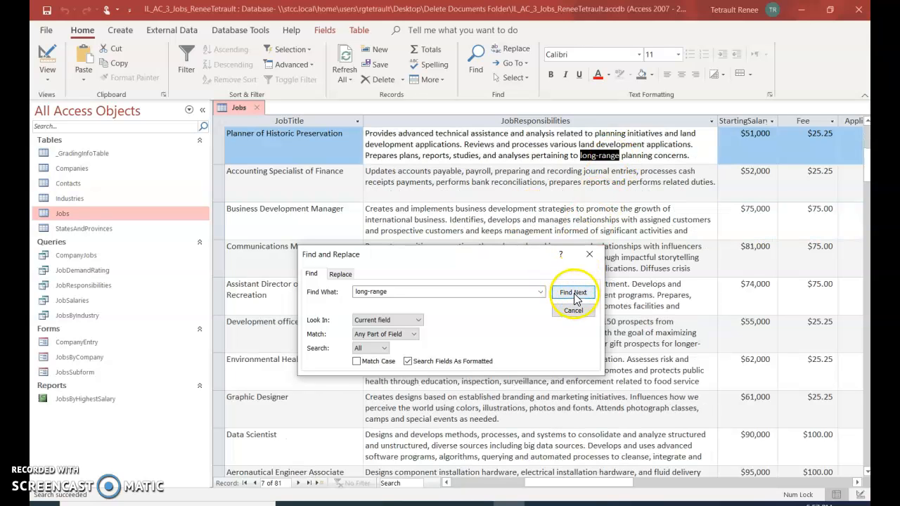
pyautogui.click(574, 294)
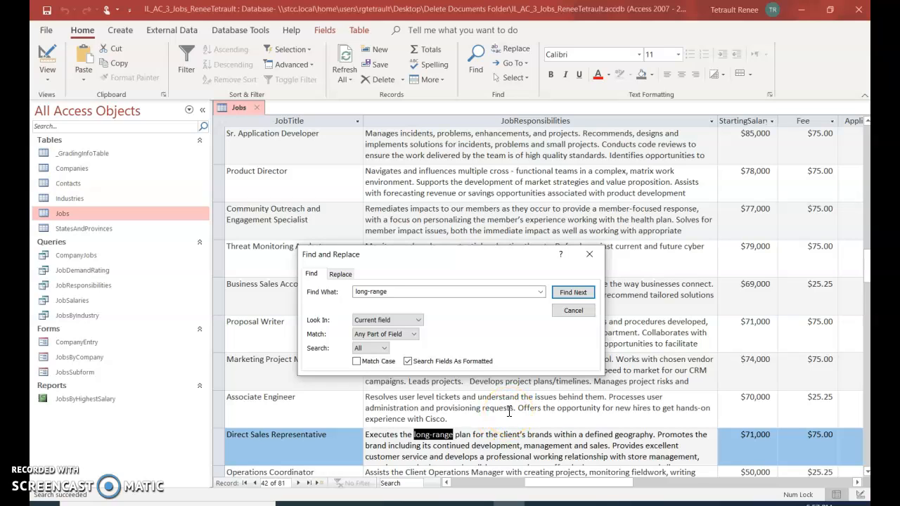
# Close Find and Replace, and close the Jobs table.
pyautogui.click(584, 313)
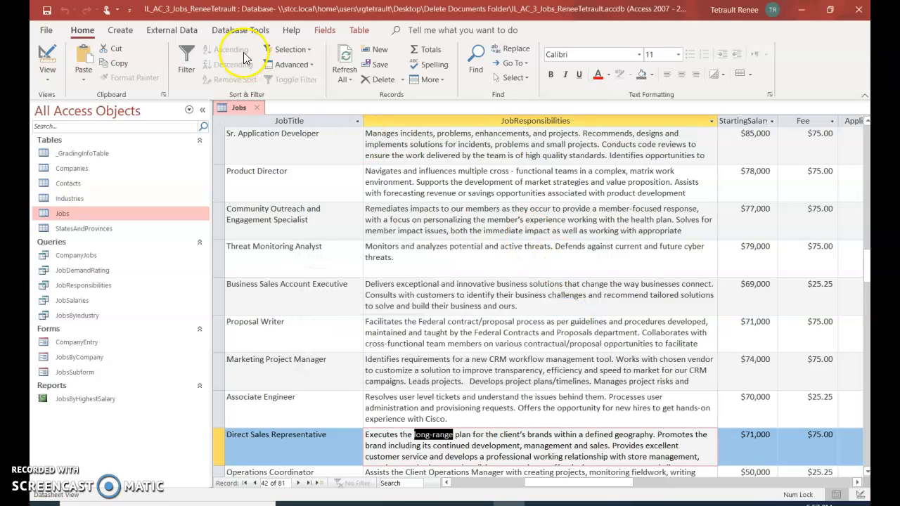
pyautogui.rightClick(239, 107)
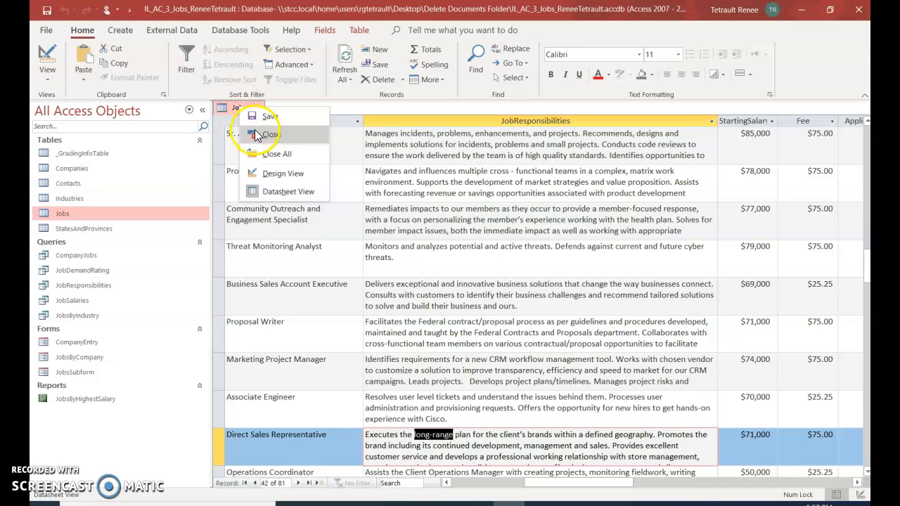
pyautogui.click(254, 134)
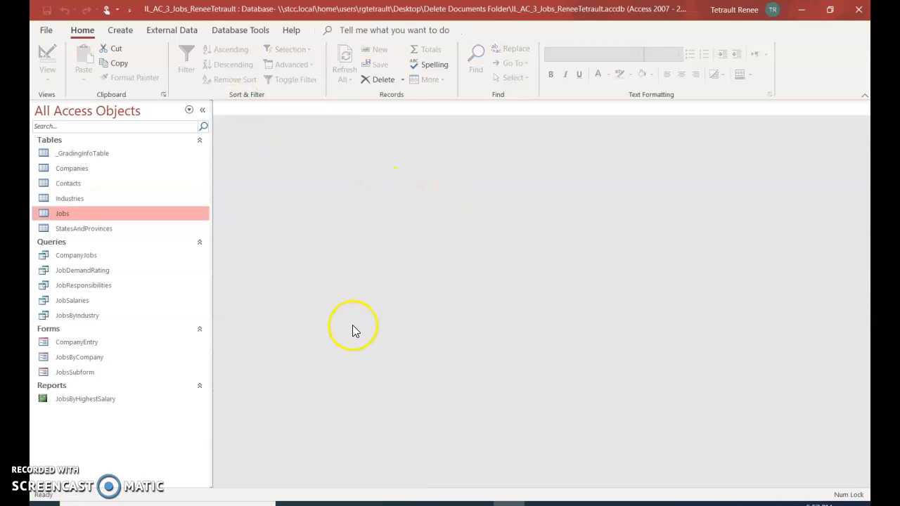